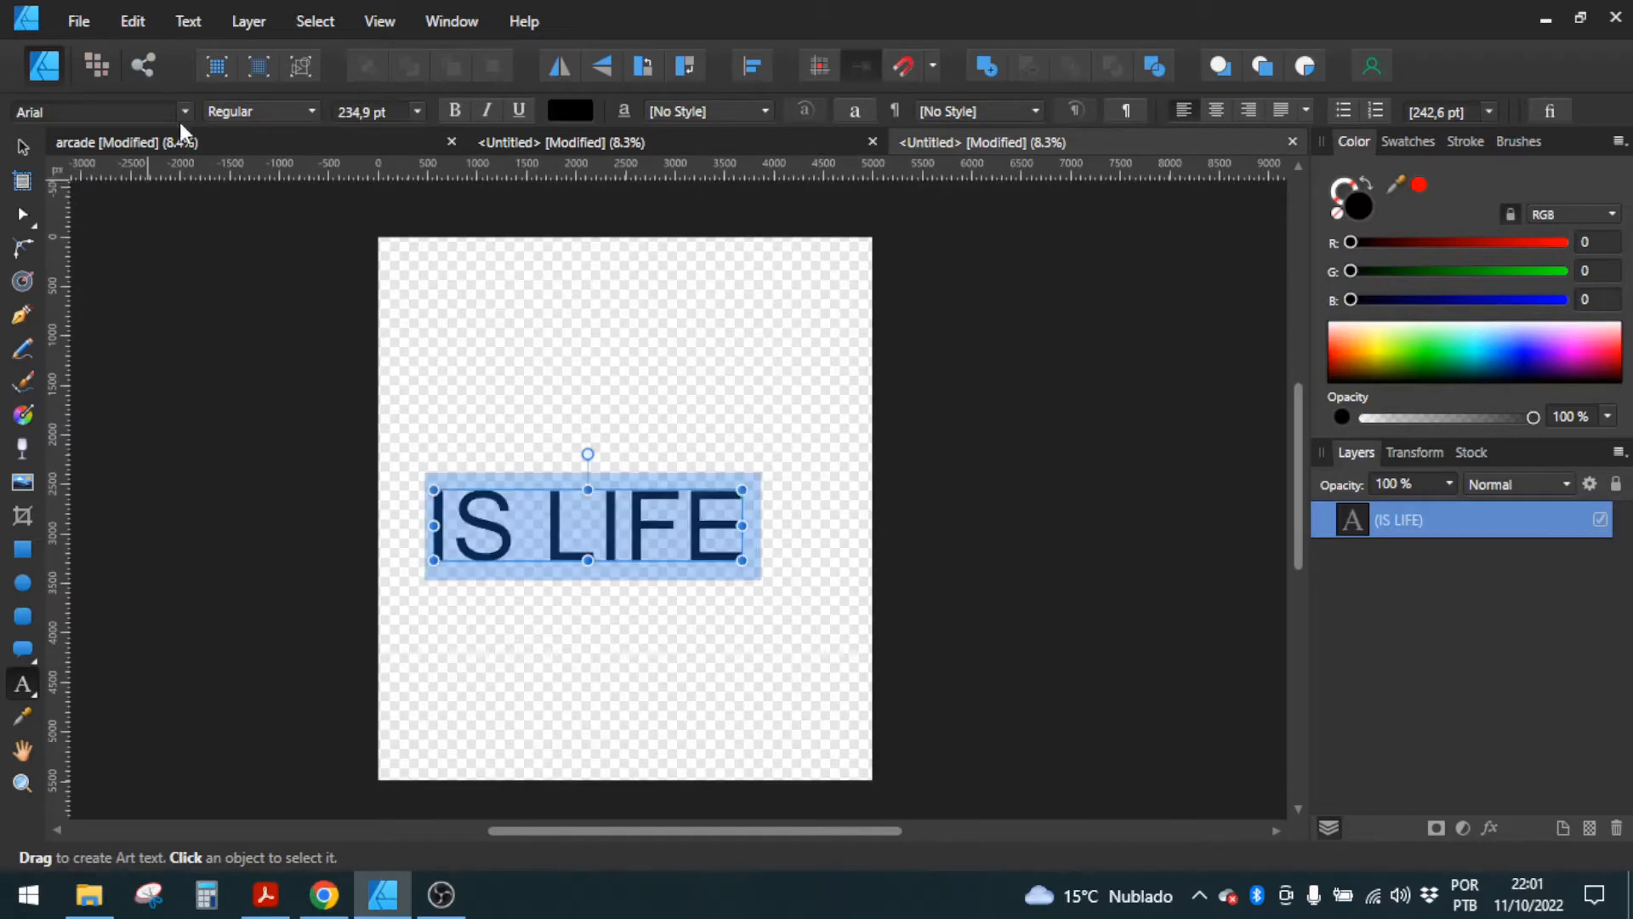
Step: Set the font of the IS LIFE text to FalconsFont
{"action": "left_click", "coordinate": [185, 110]}
{"action": "type", "text": "Fal"}
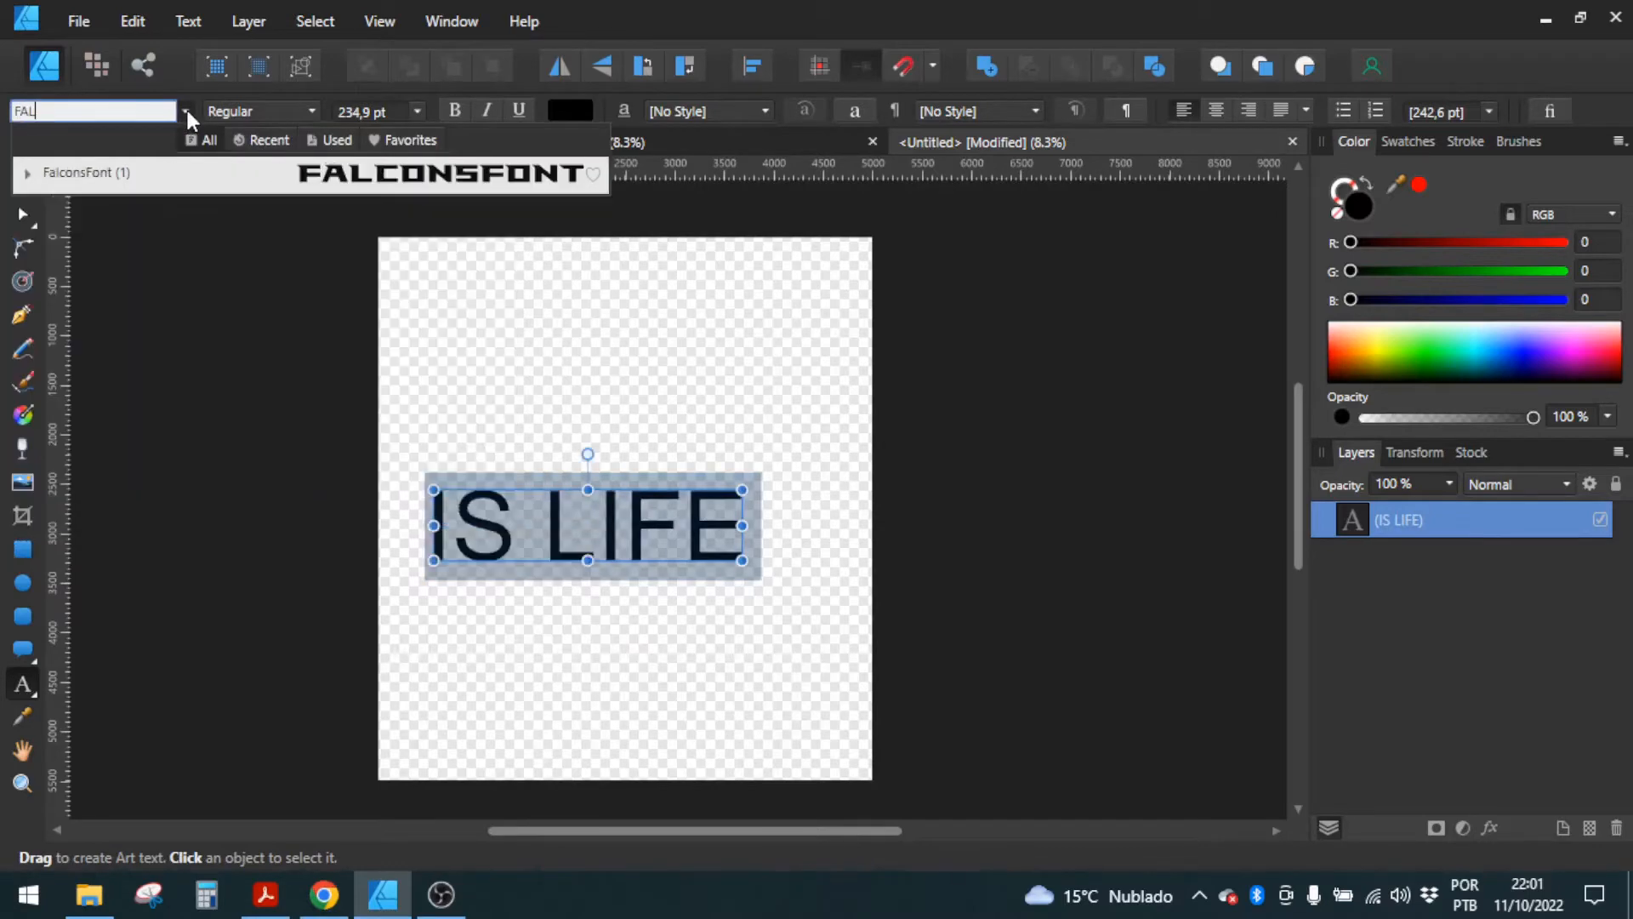
{"action": "left_click", "coordinate": [287, 181]}
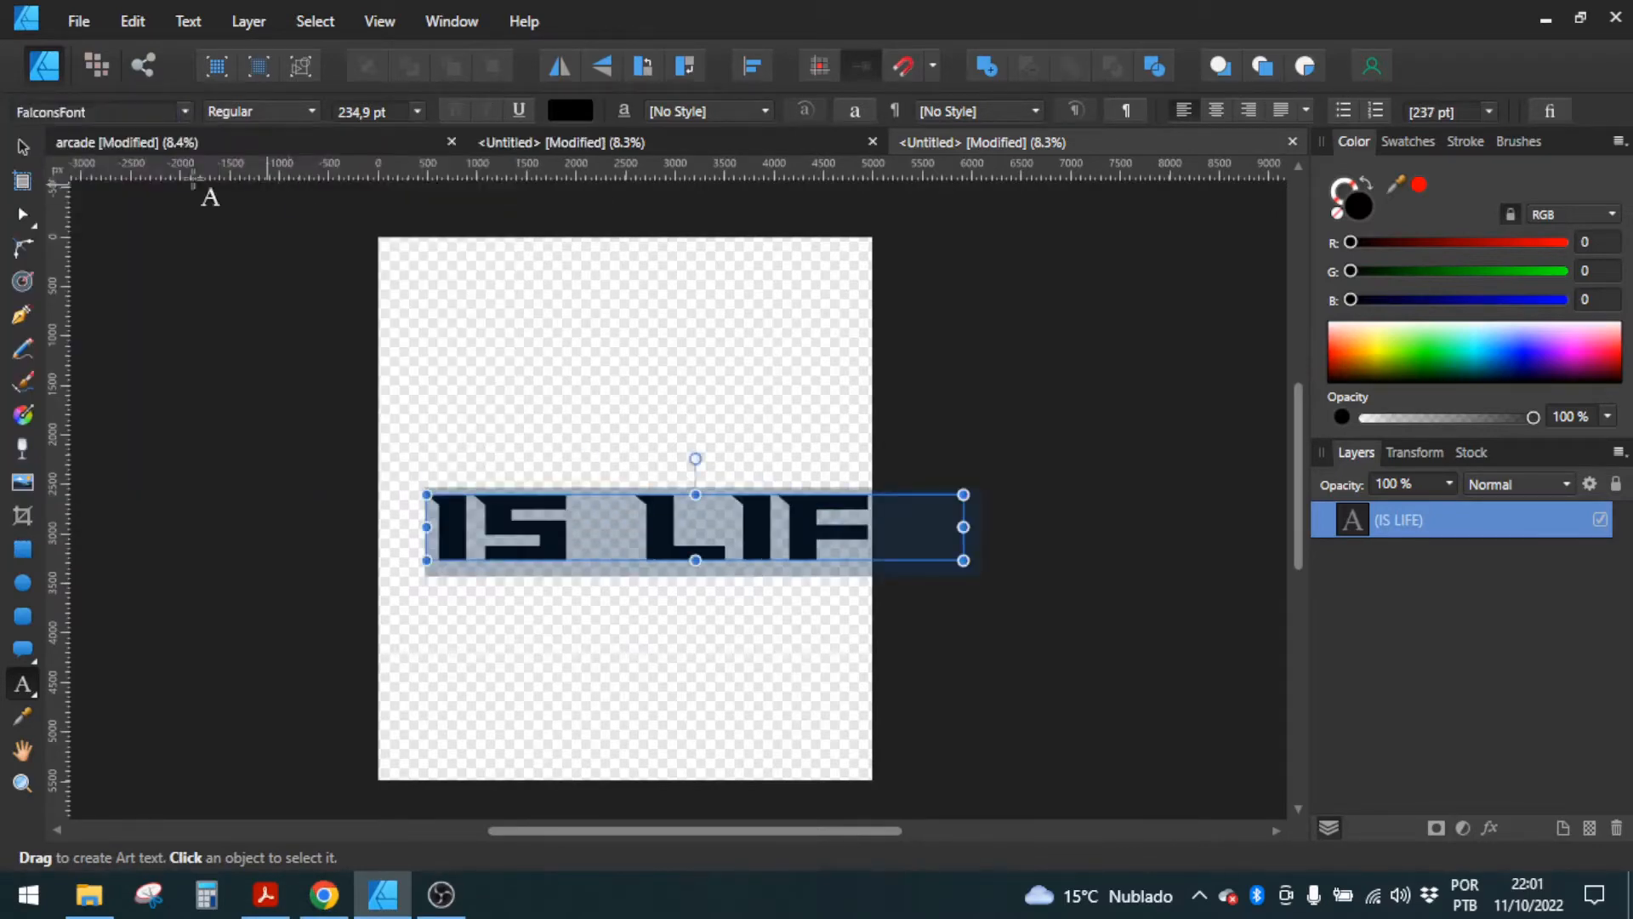
Step: Move the IS LIFE text to the lower part of the artboard and scale it to 206 pt to fit the width
{"action": "left_click", "coordinate": [23, 146]}
{"action": "left_click_drag", "start_coordinate": [676, 553], "coordinate": [633, 698]}
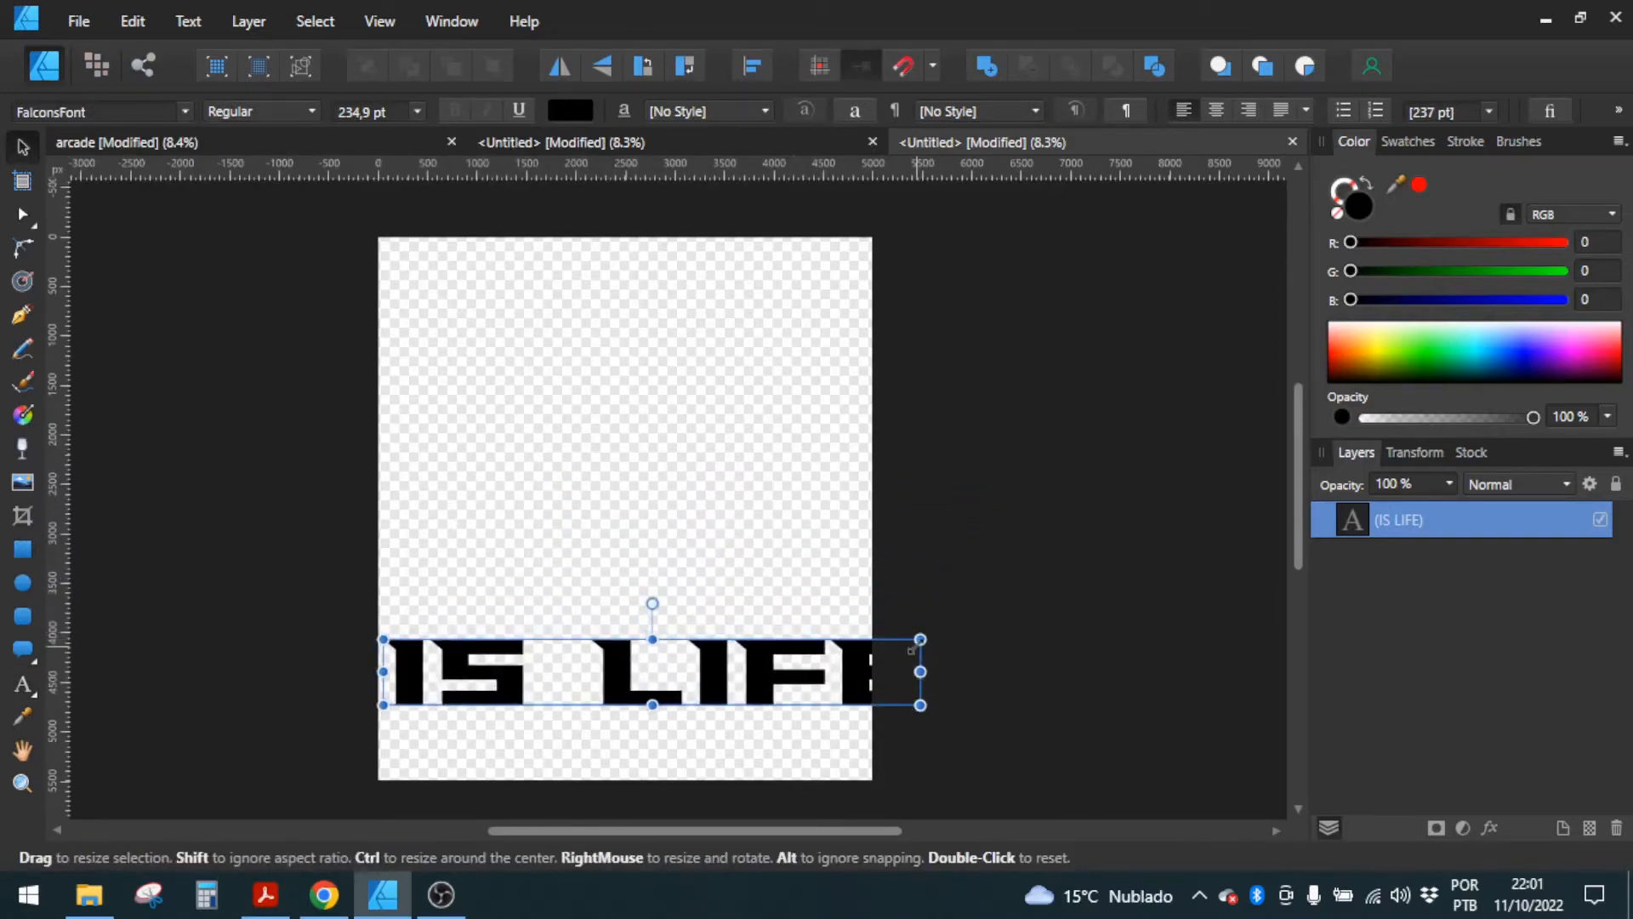
{"action": "left_click_drag", "start_coordinate": [922, 672], "coordinate": [855, 672]}
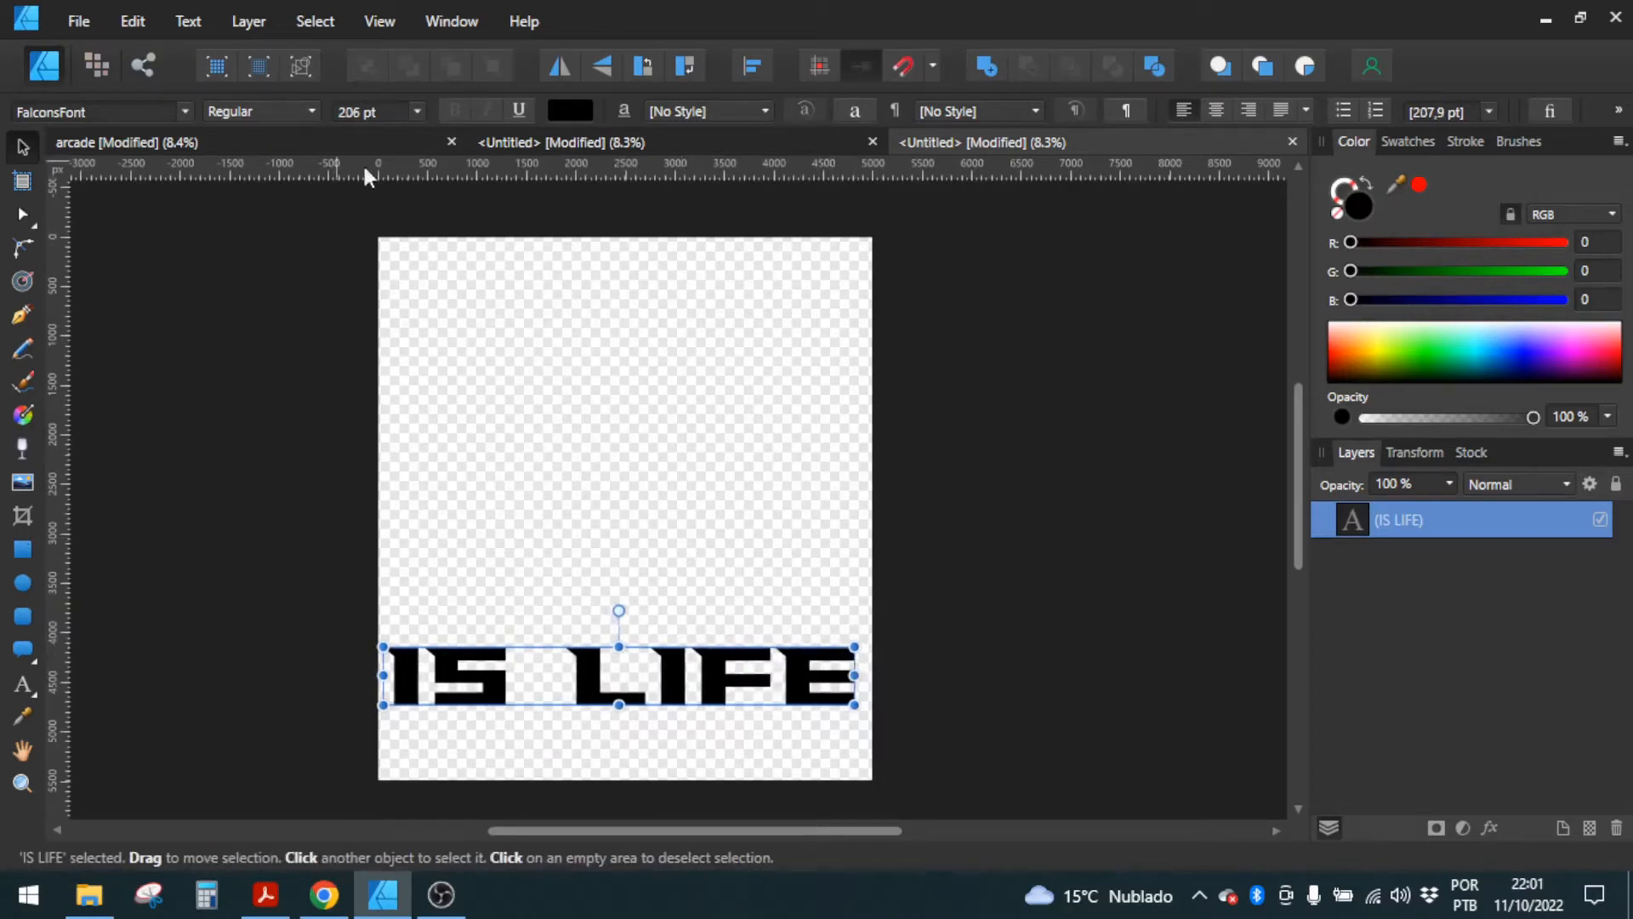
Step: Copy the arcade player figure from the other untitled document and paste it above the IS LIFE text
{"action": "left_click", "coordinate": [800, 142]}
{"action": "left_click", "coordinate": [620, 534]}
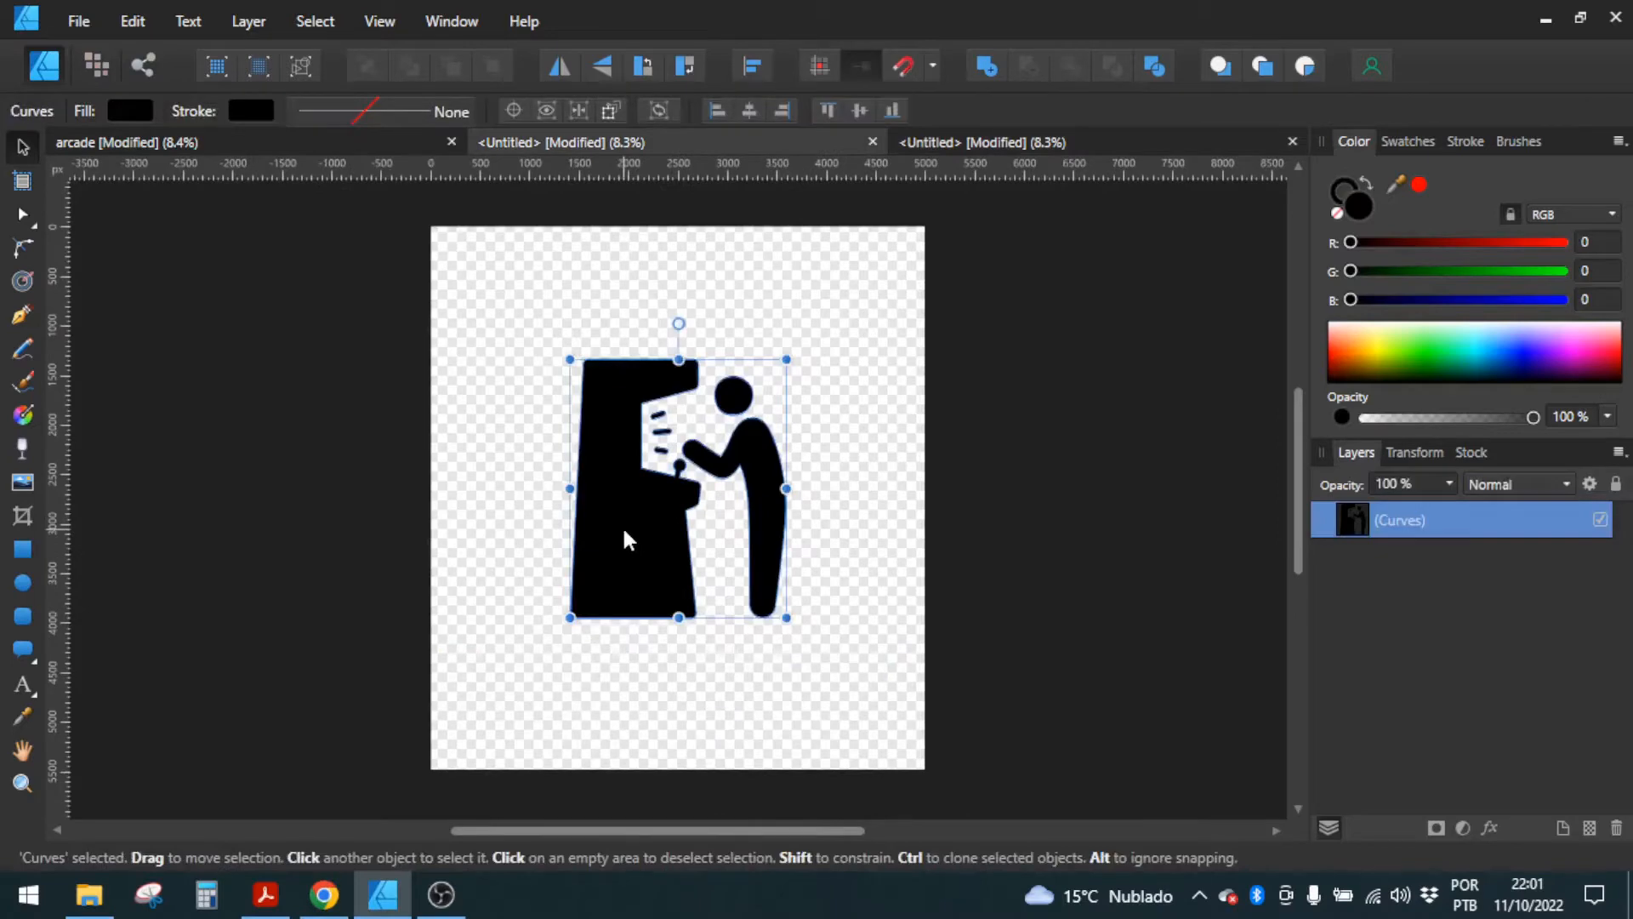
{"action": "left_click", "coordinate": [1003, 141]}
{"action": "left_click", "coordinate": [619, 441]}
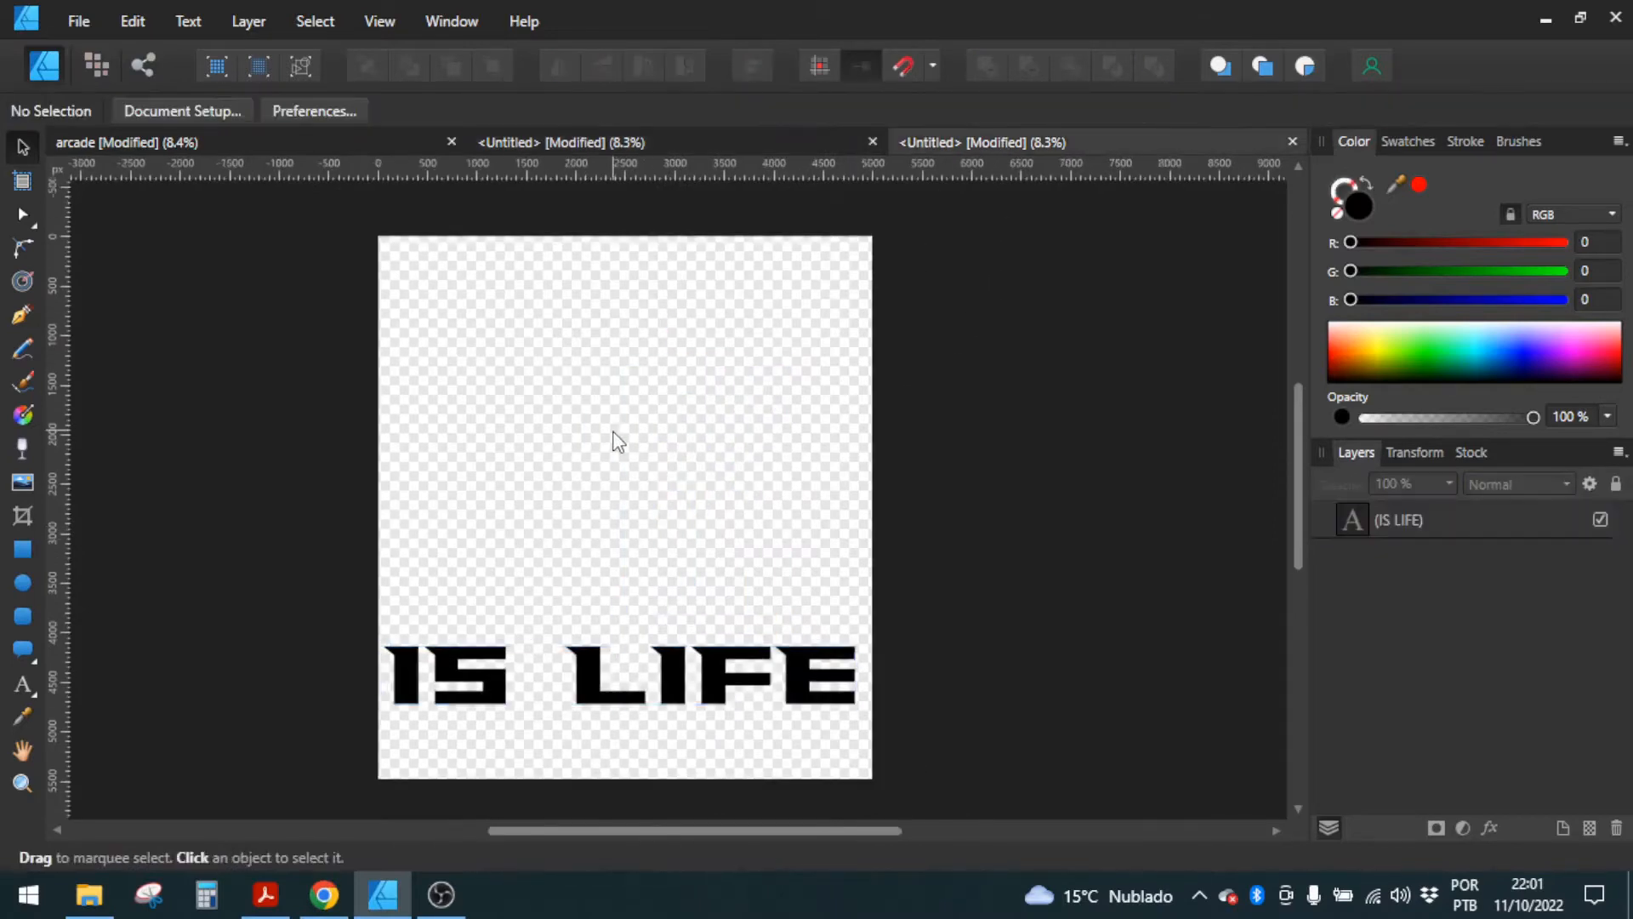
{"action": "key", "text": "ctrl+v"}
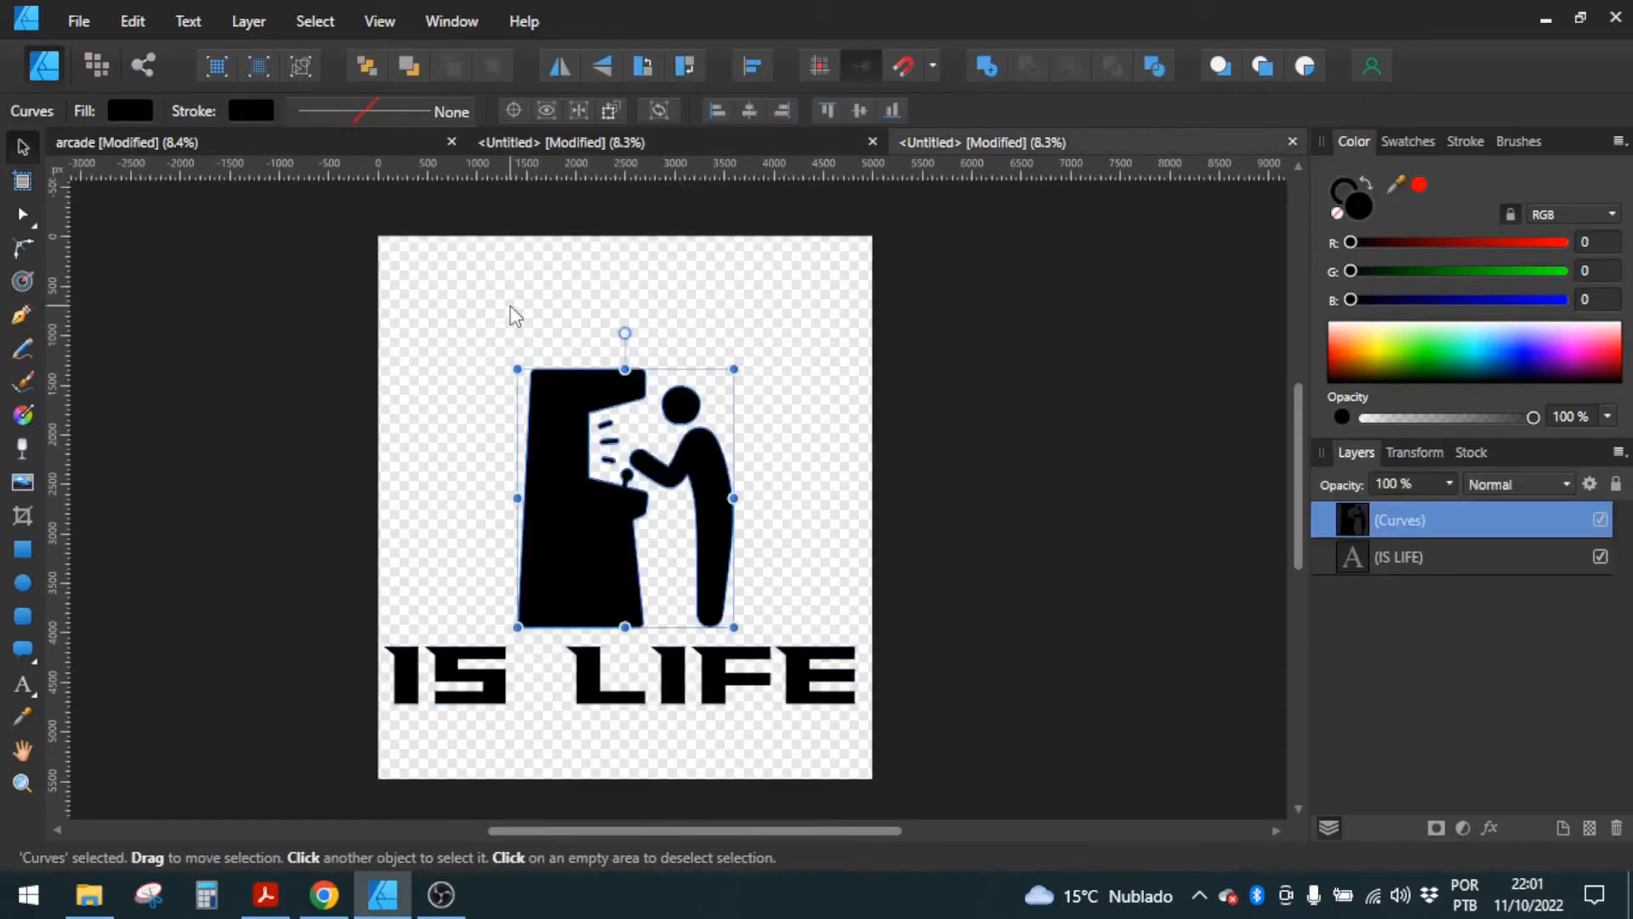
Step: Draw an ellipse about 3550 px wide and 2500 px high over the arcade figure
{"action": "left_click", "coordinate": [510, 307]}
{"action": "left_click", "coordinate": [20, 585]}
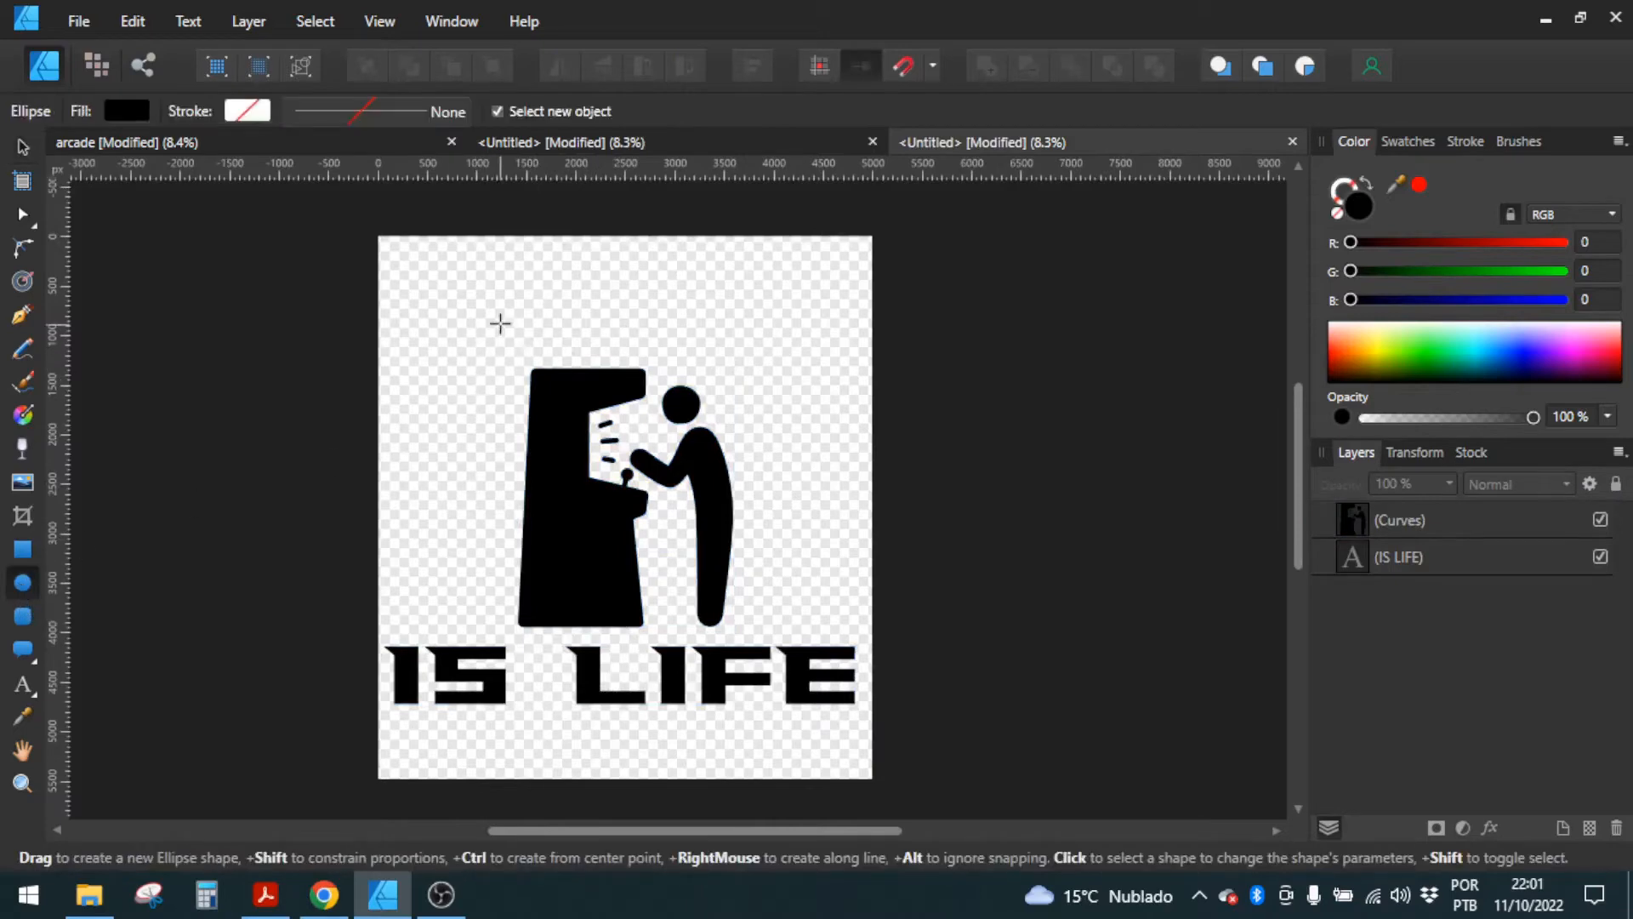
{"action": "mouse_move", "coordinate": [501, 323]}
{"action": "left_mouse_down"}
{"action": "mouse_move", "coordinate": [724, 493]}
{"action": "mouse_move", "coordinate": [794, 522]}
{"action": "mouse_move", "coordinate": [805, 565]}
{"action": "mouse_move", "coordinate": [850, 570]}
{"action": "left_mouse_up"}
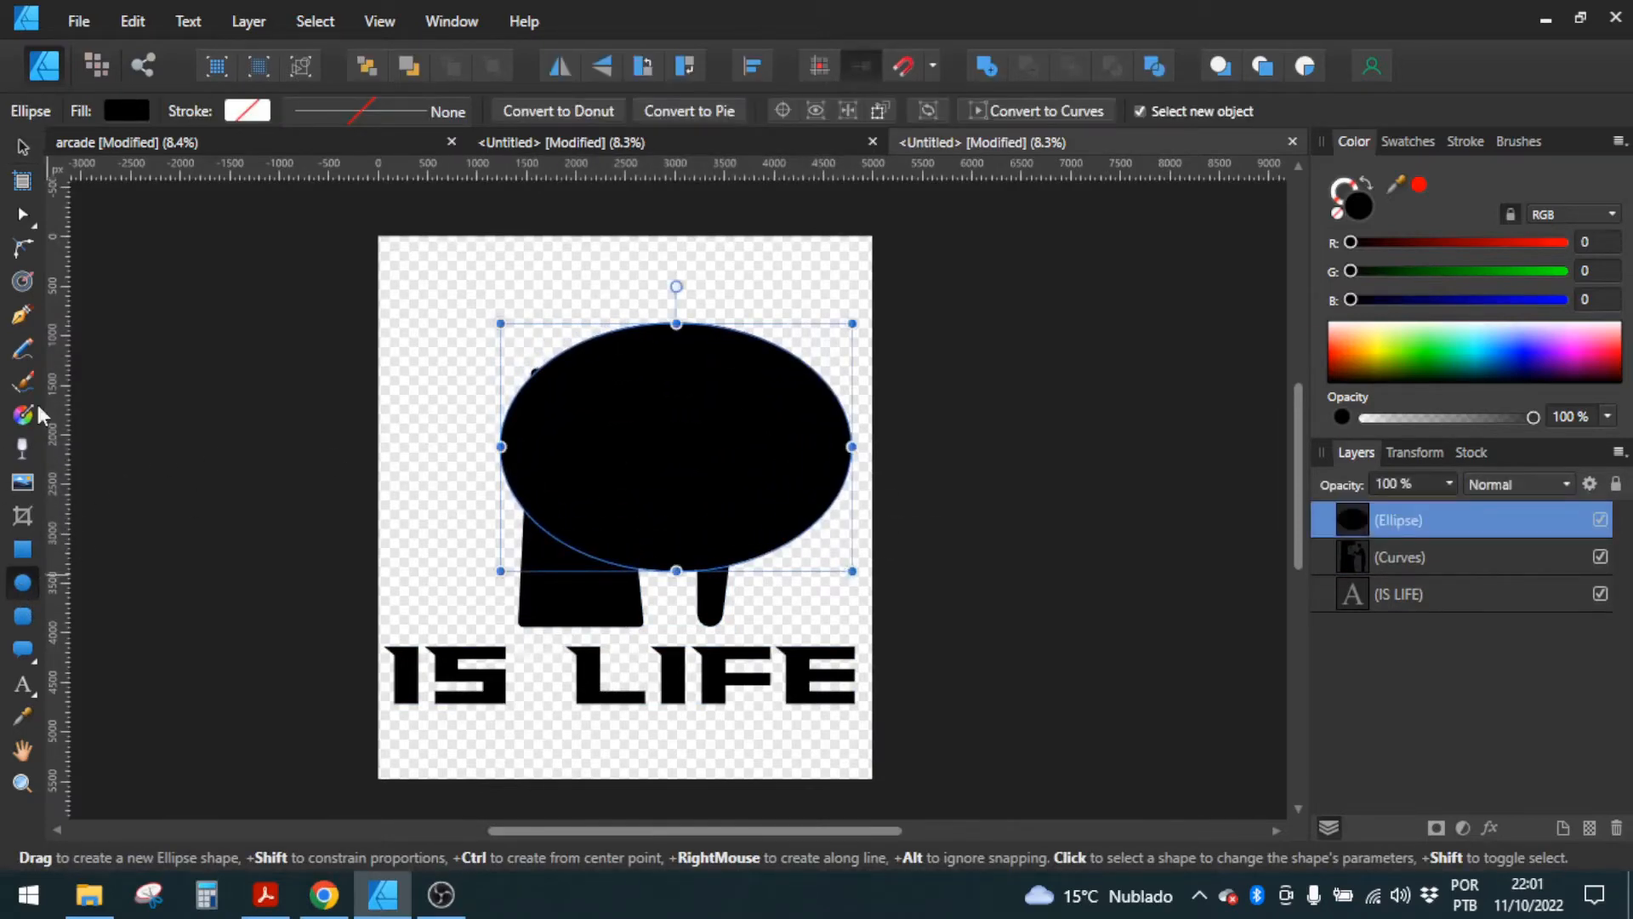
Step: Convert the ellipse to a text path, shift its start to the leftmost point, and enter ARDADE along it
{"action": "left_click", "coordinate": [23, 689]}
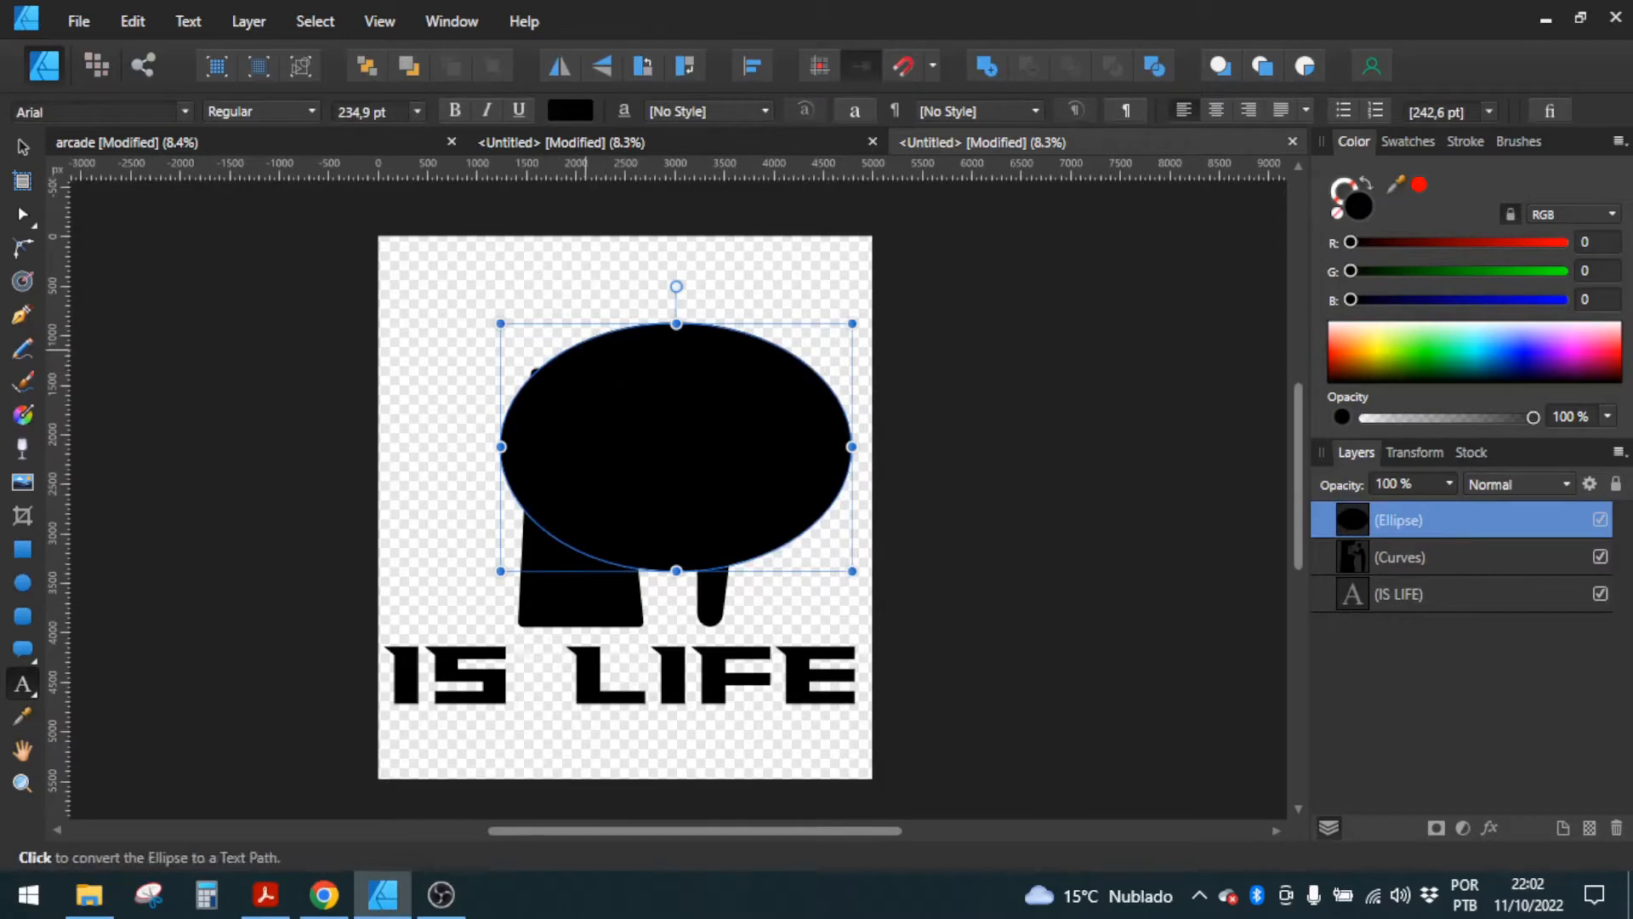
{"action": "left_click", "coordinate": [585, 356]}
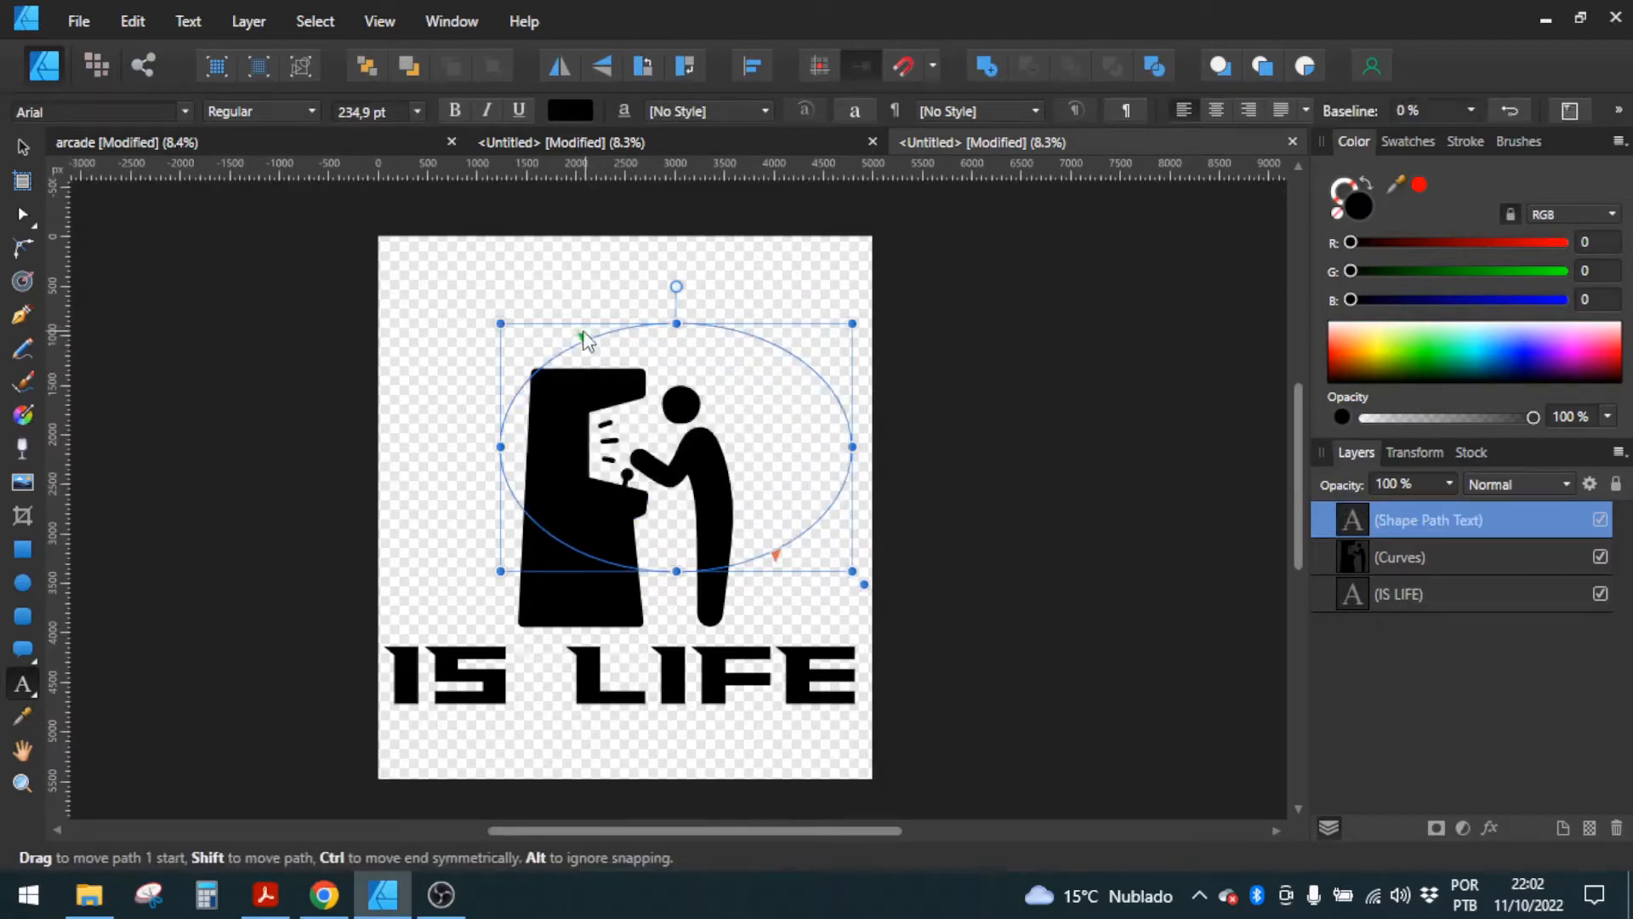
{"action": "left_click_drag", "start_coordinate": [585, 336], "coordinate": [510, 454]}
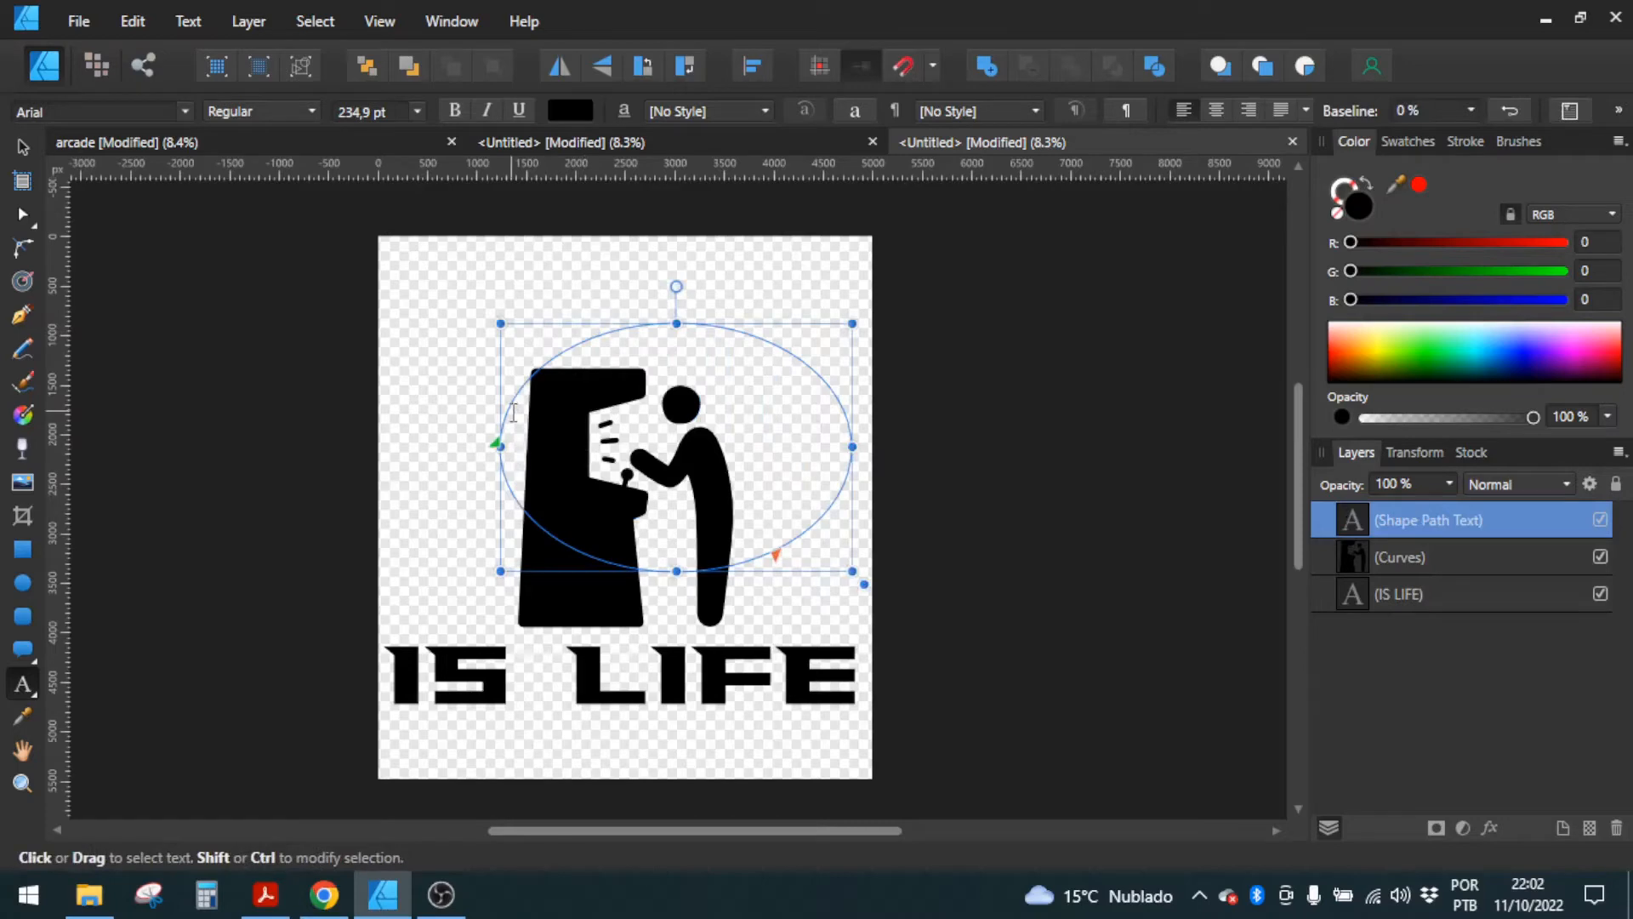
{"action": "type", "text": "ARCADE"}
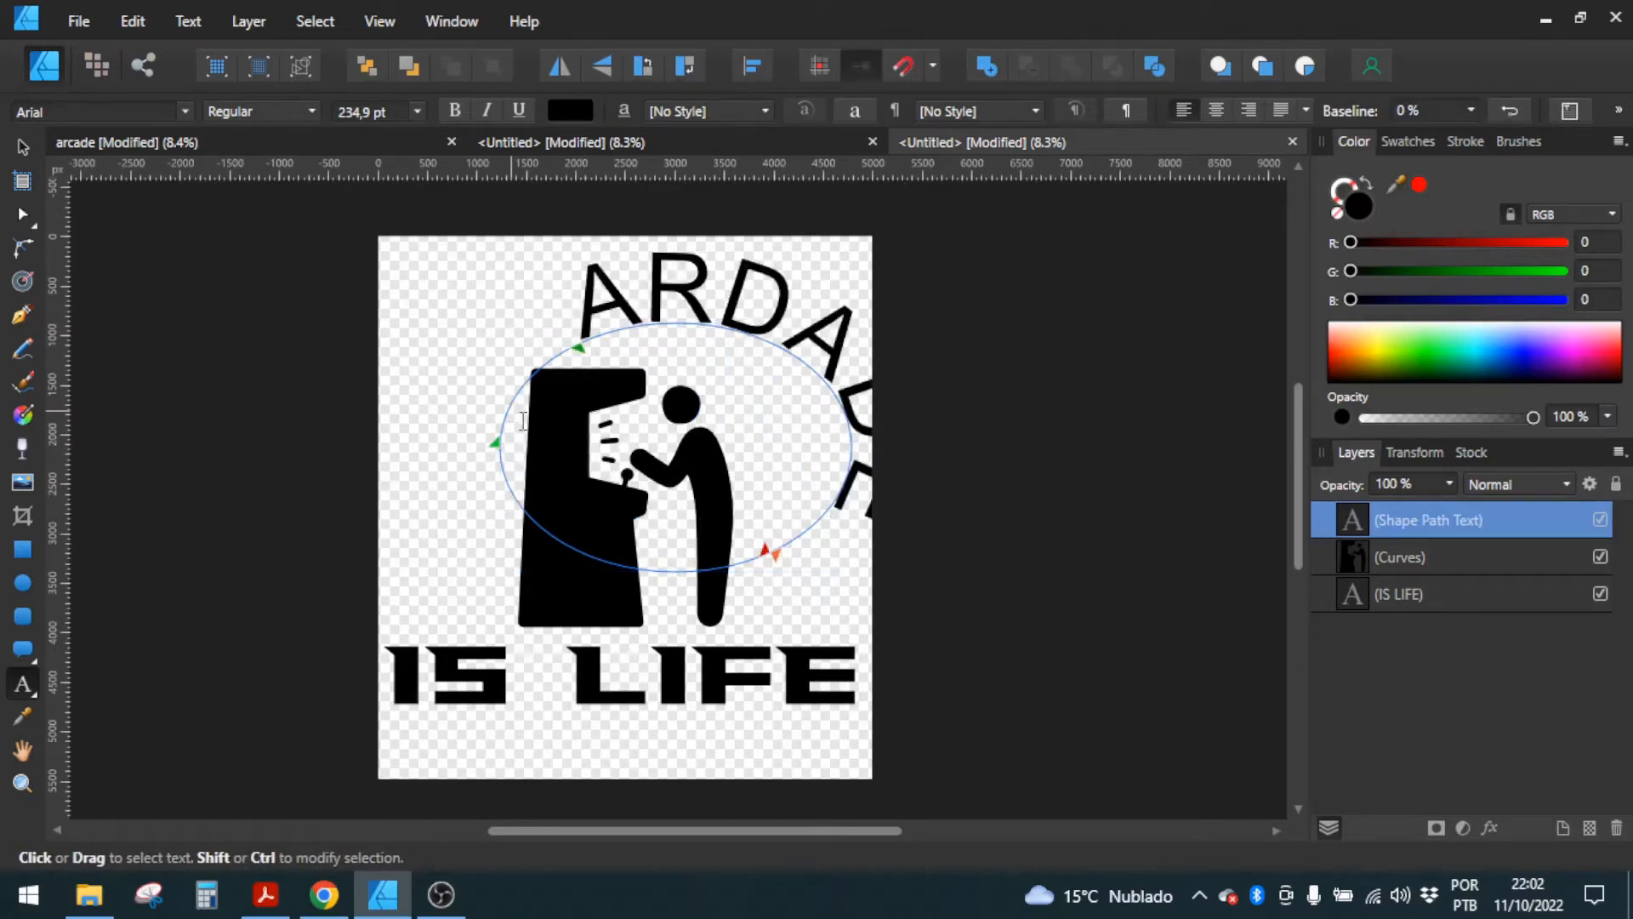
Step: Set the font of the whole curved ARDADE text to FalconsFont
{"action": "key", "text": "ctrl+a"}
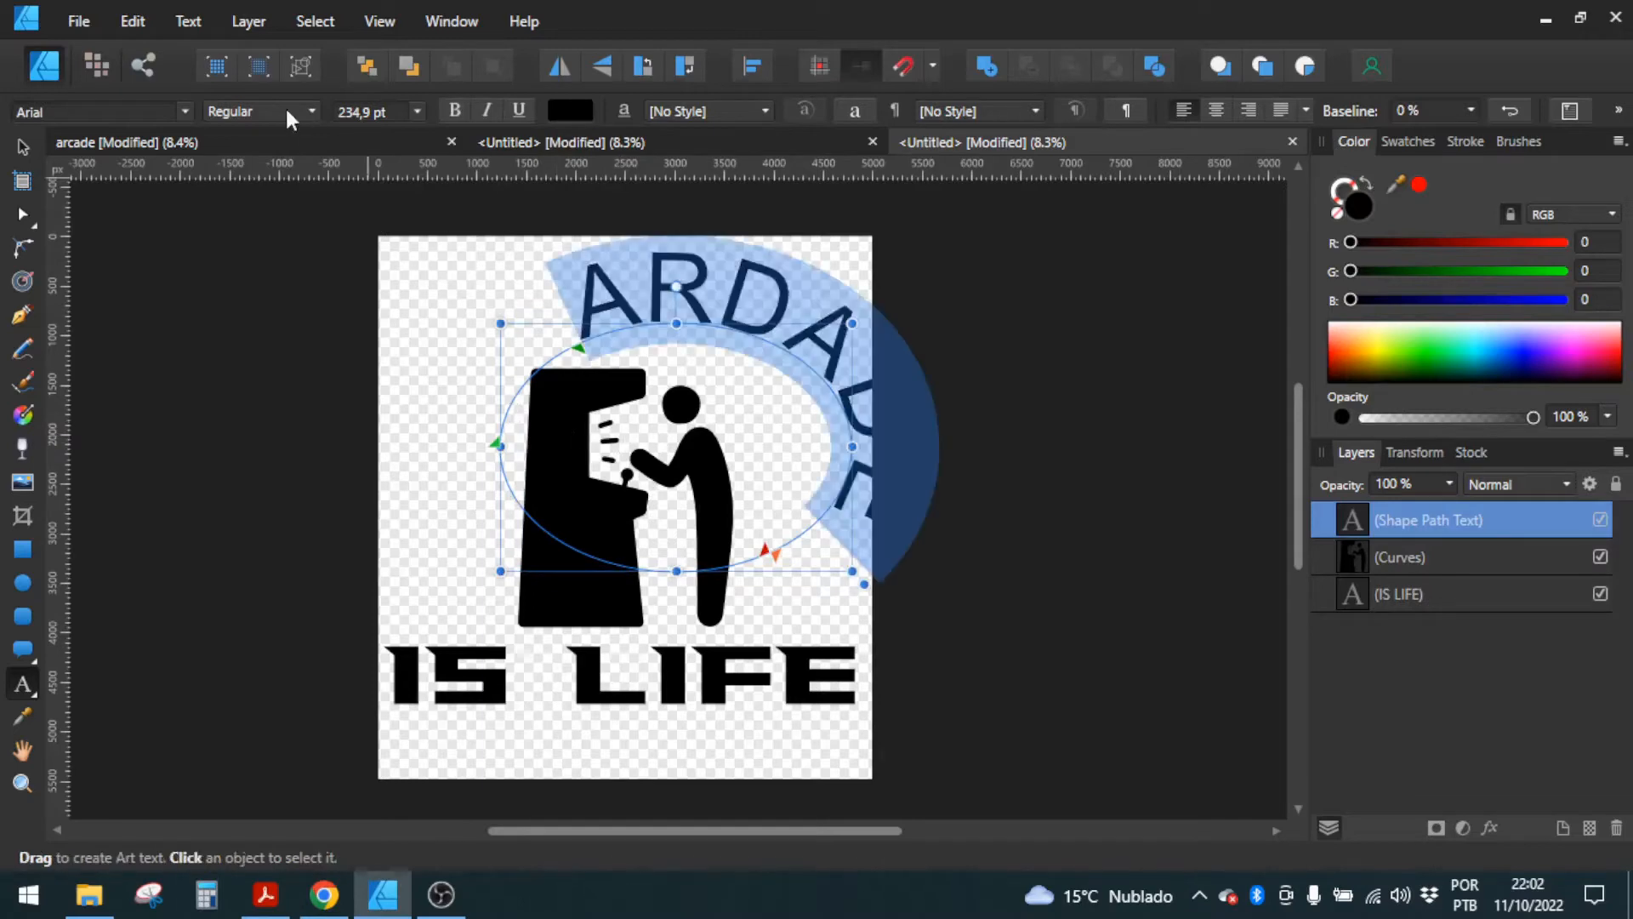
{"action": "left_click", "coordinate": [182, 112]}
{"action": "left_click", "coordinate": [253, 147]}
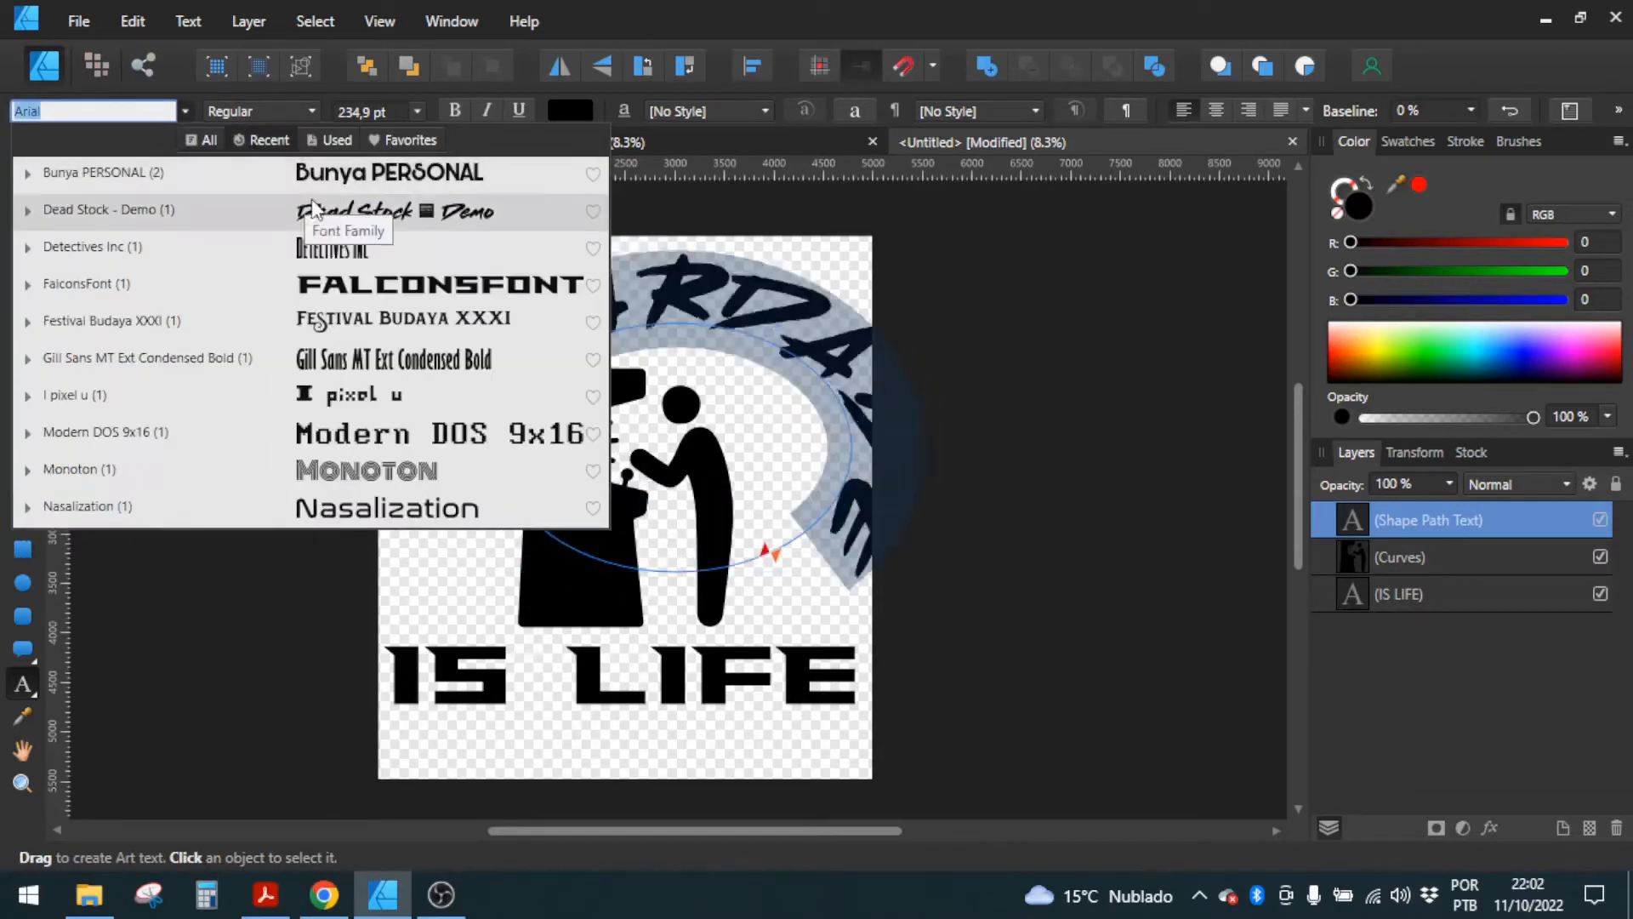
{"action": "left_click", "coordinate": [343, 286]}
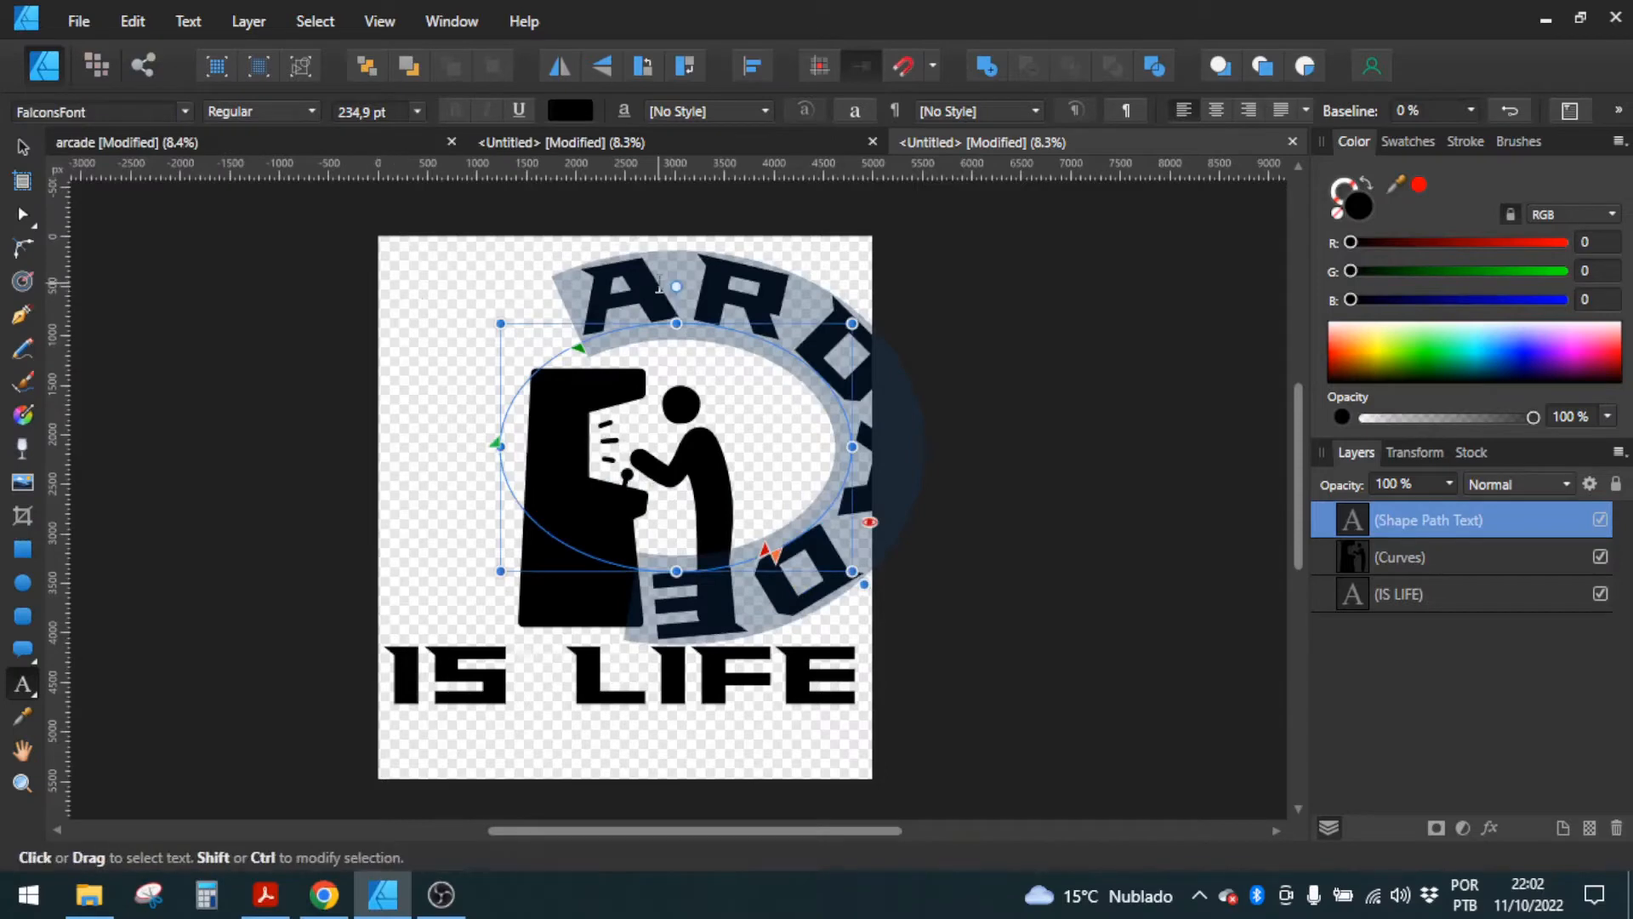
Step: Move the path text's start and end markers to the ellipse's leftmost and rightmost points
{"action": "left_click_drag", "start_coordinate": [580, 353], "coordinate": [502, 446]}
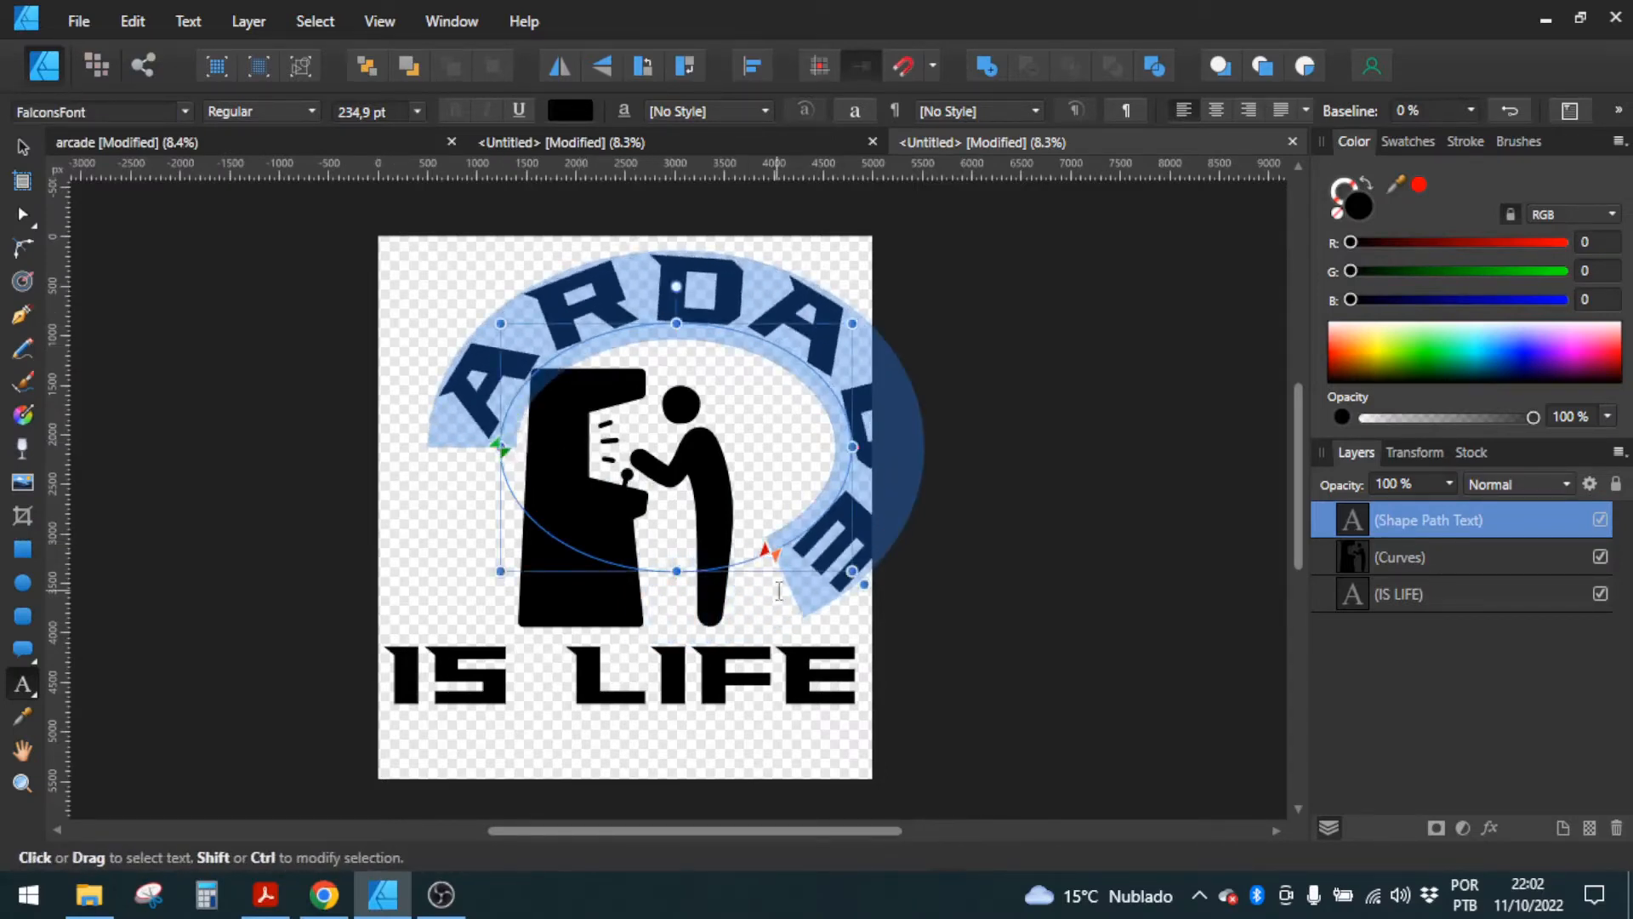
{"action": "left_click_drag", "start_coordinate": [768, 561], "coordinate": [854, 442]}
{"action": "left_click_drag", "start_coordinate": [776, 557], "coordinate": [836, 452]}
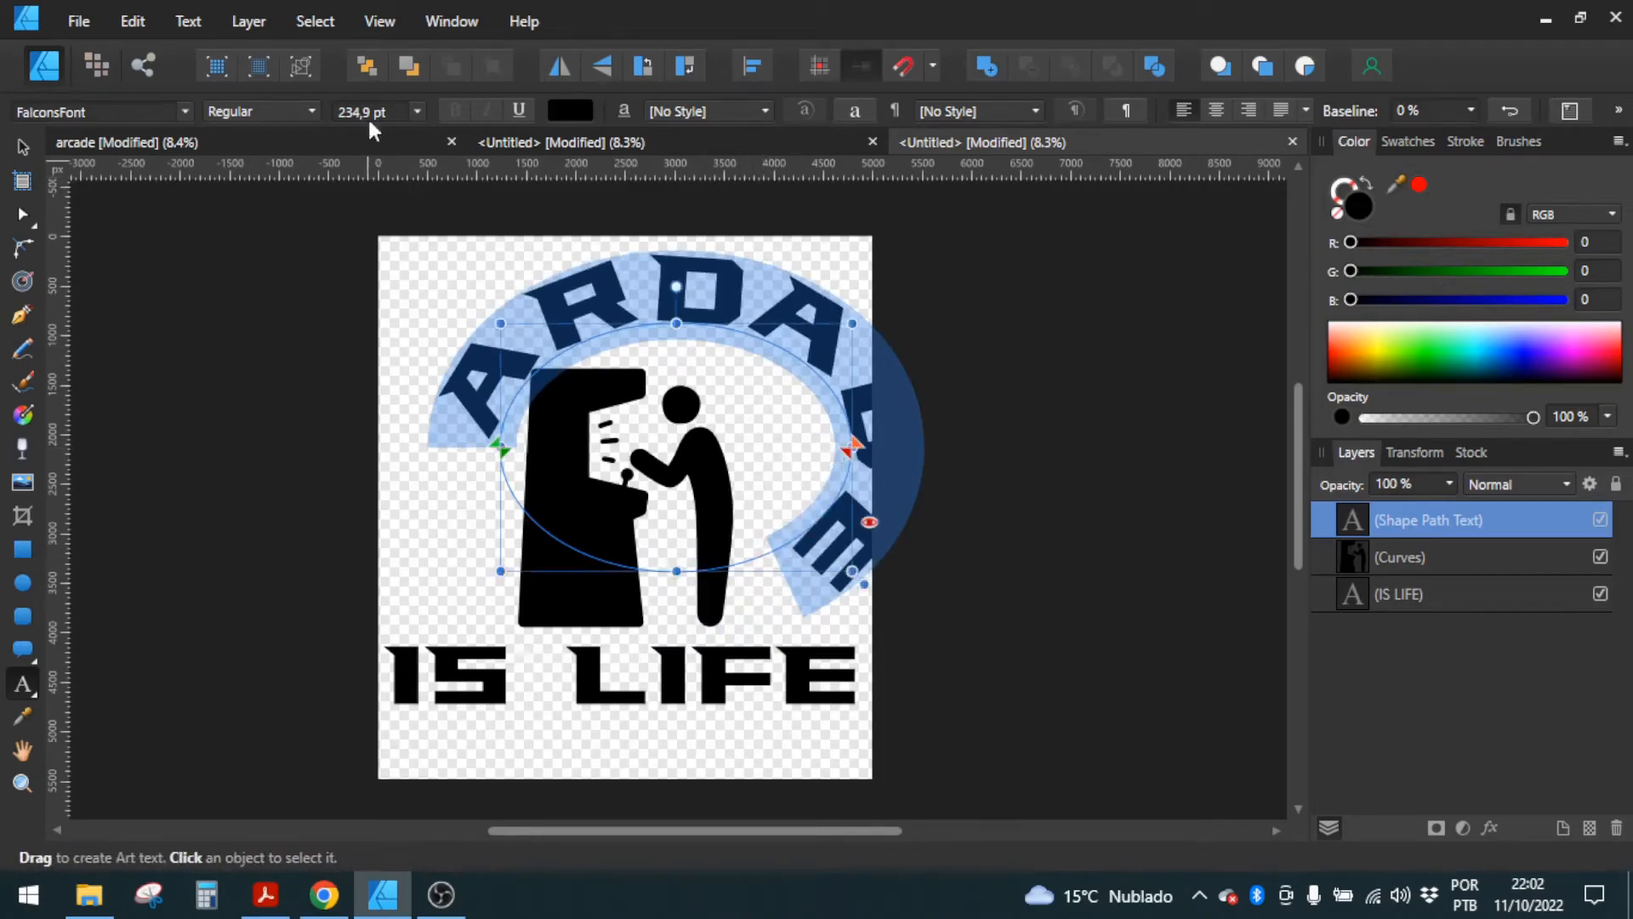
Step: Reduce the font size of ARDADE to fit the upper arc and position the text above the arcade figure
{"action": "scroll", "coordinate": [366, 113], "scroll_direction": "down", "scroll_amount": 20}
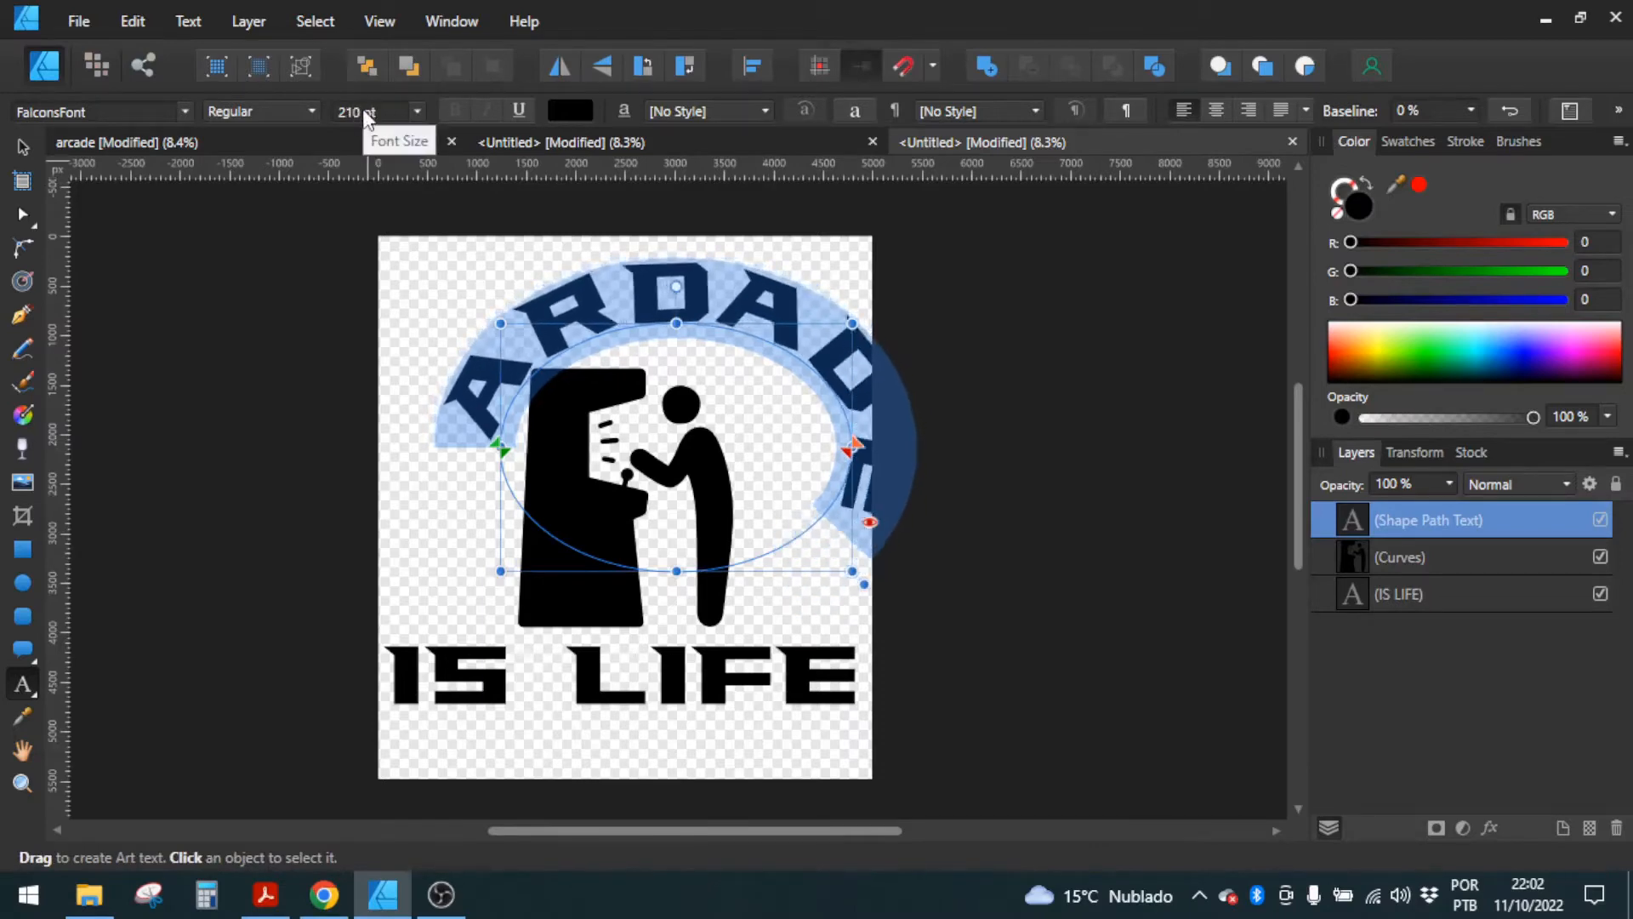
{"action": "scroll", "coordinate": [366, 113], "scroll_direction": "down", "scroll_amount": 10}
{"action": "left_click", "coordinate": [23, 146]}
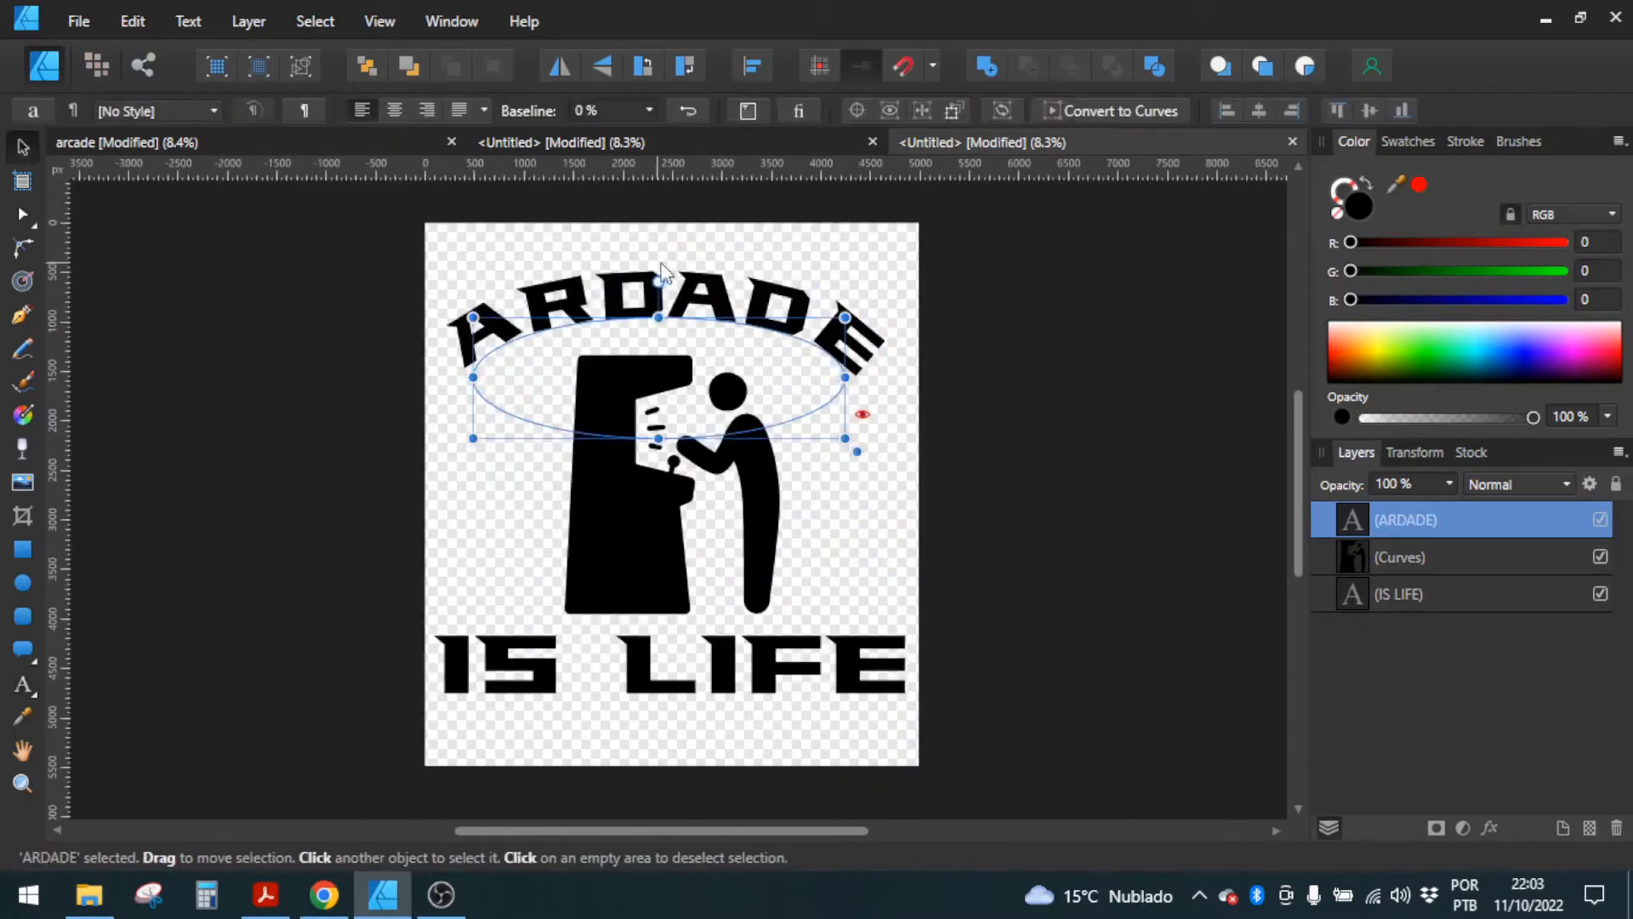
{"action": "left_click_drag", "start_coordinate": [715, 294], "coordinate": [722, 281]}
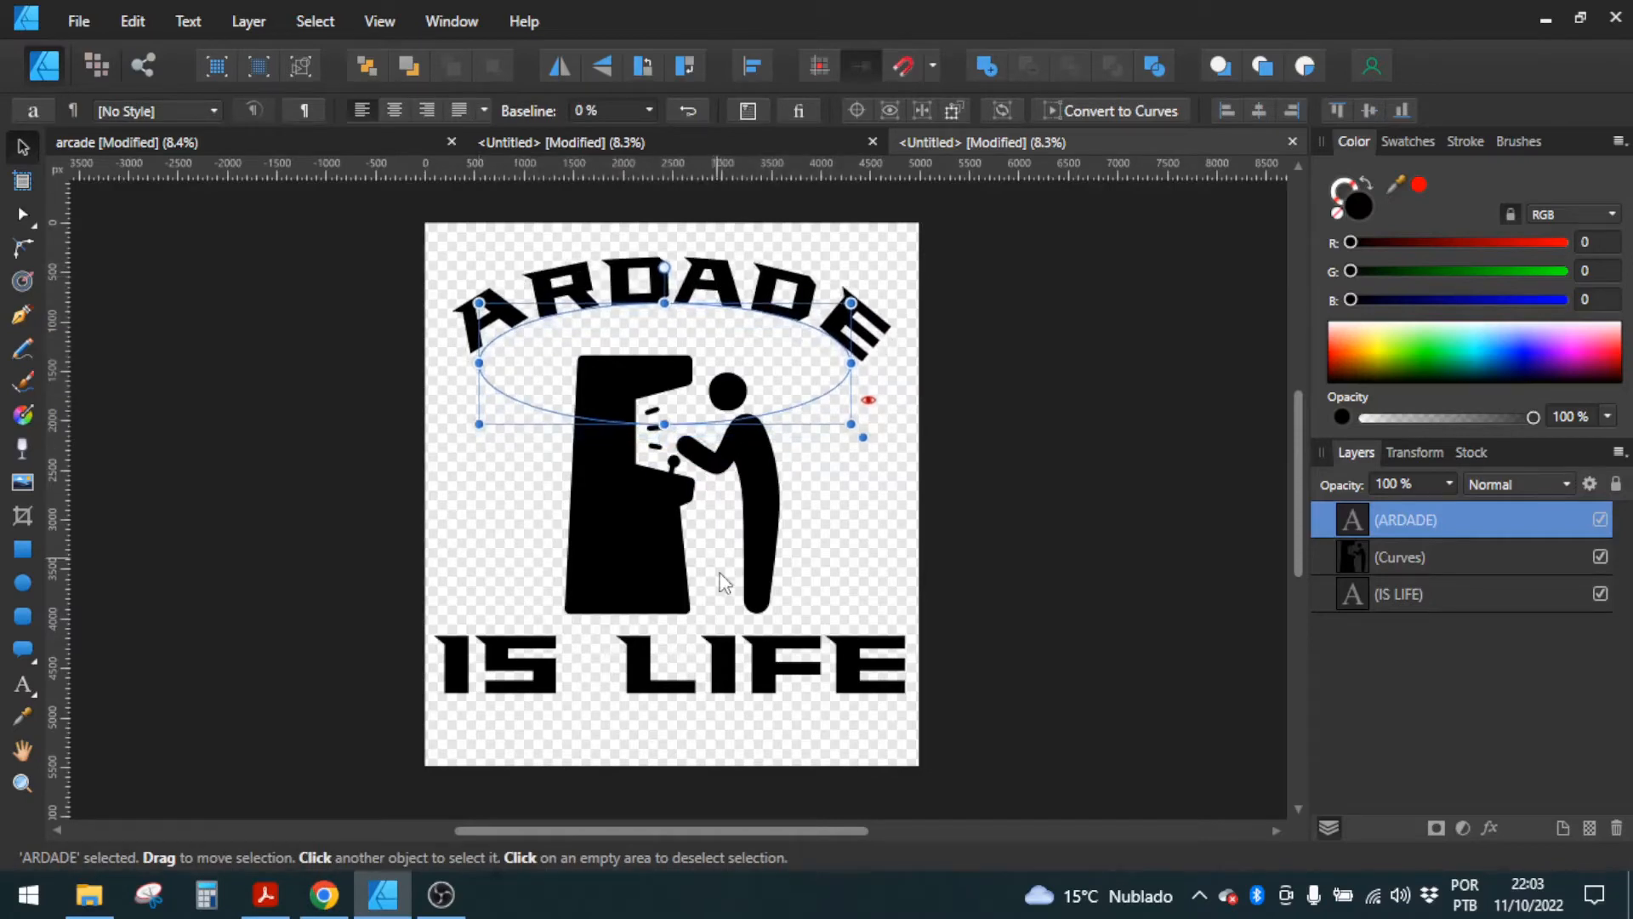
Step: Lower the IS LIFE text slightly and tighten the gap between its two words
{"action": "left_click", "coordinate": [726, 674]}
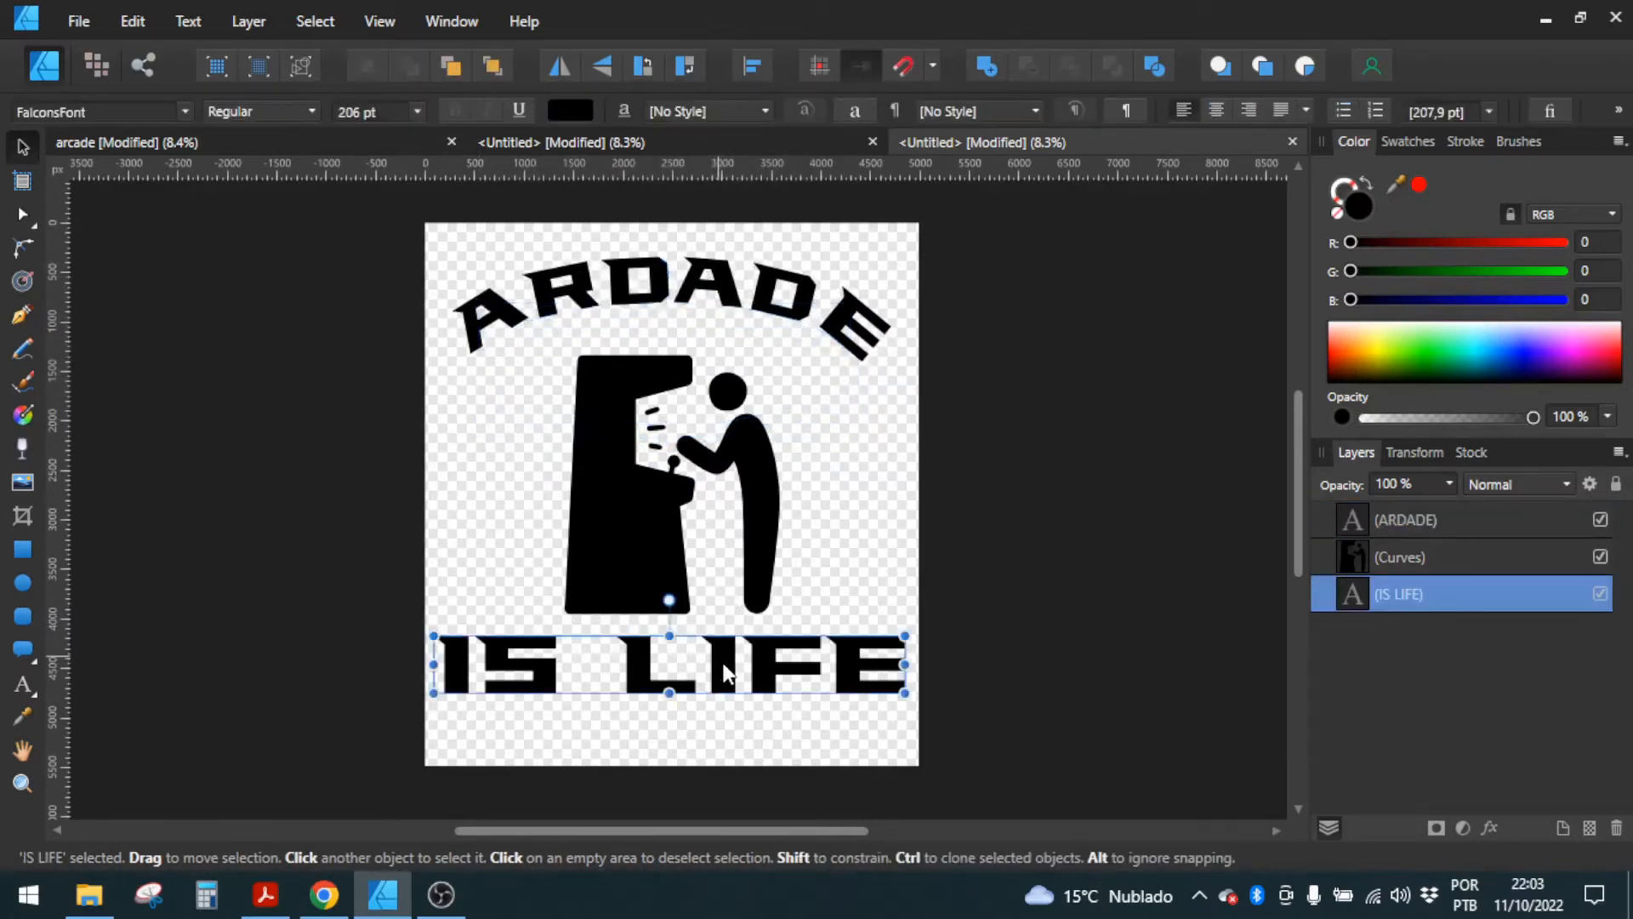
{"action": "left_click_drag", "start_coordinate": [726, 675], "coordinate": [729, 684]}
{"action": "double_click", "coordinate": [619, 669]}
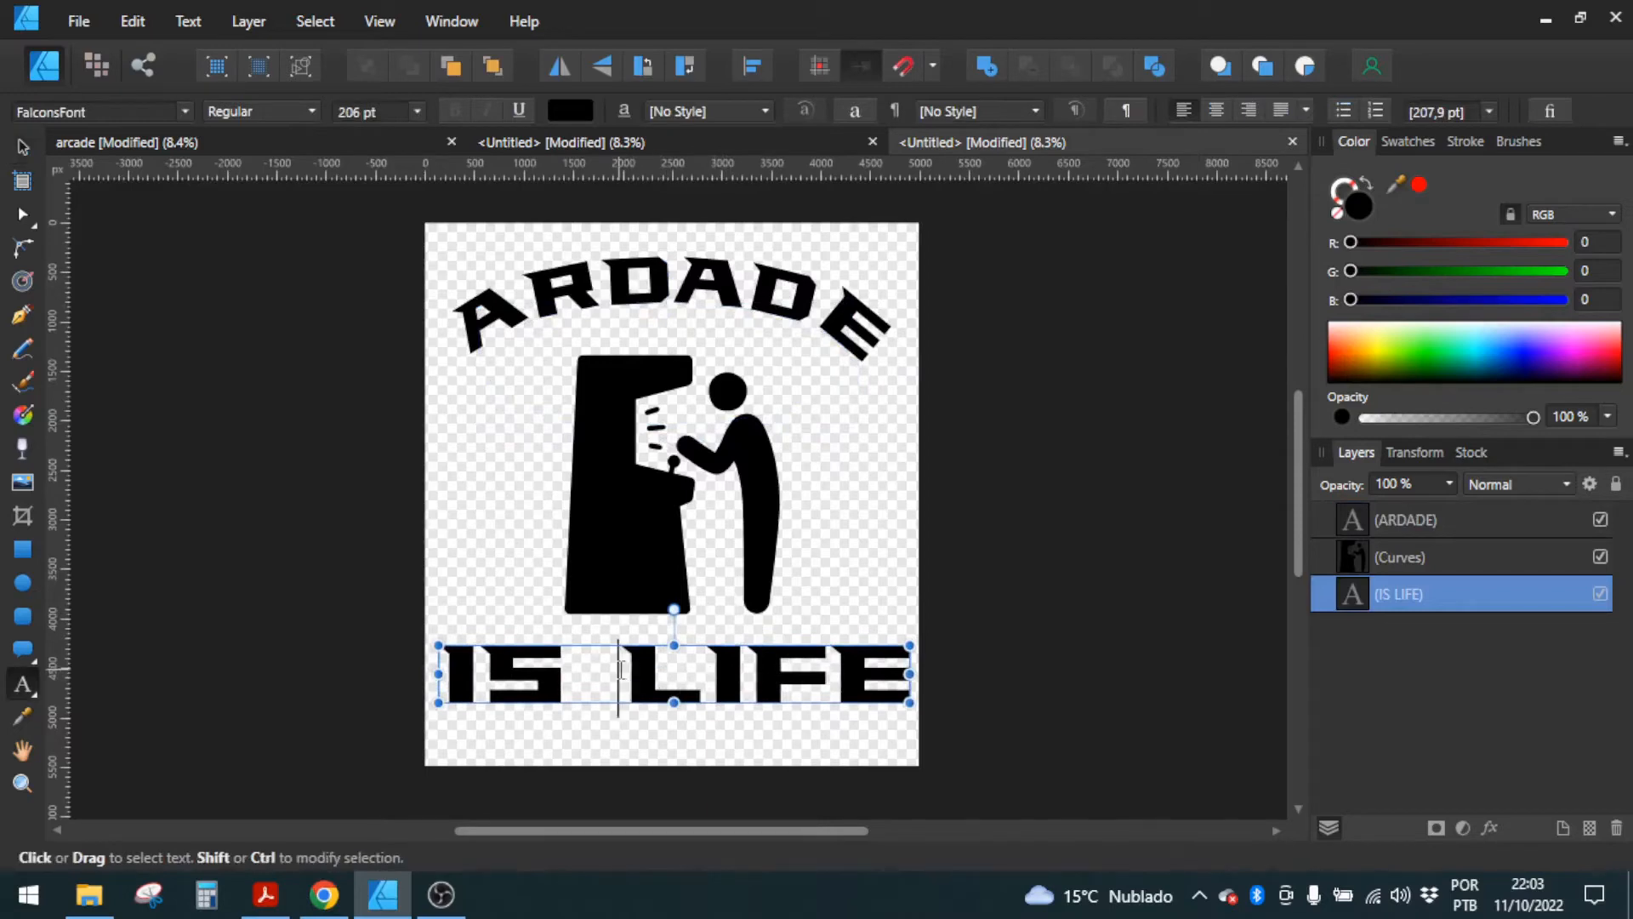
{"action": "key", "text": "alt+Left"}
{"action": "key", "text": "alt+Left"}
{"action": "key", "text": "alt+Left"}
{"action": "key", "text": "alt+Left"}
{"action": "key", "text": "alt+Left"}
{"action": "key", "text": "alt+Left"}
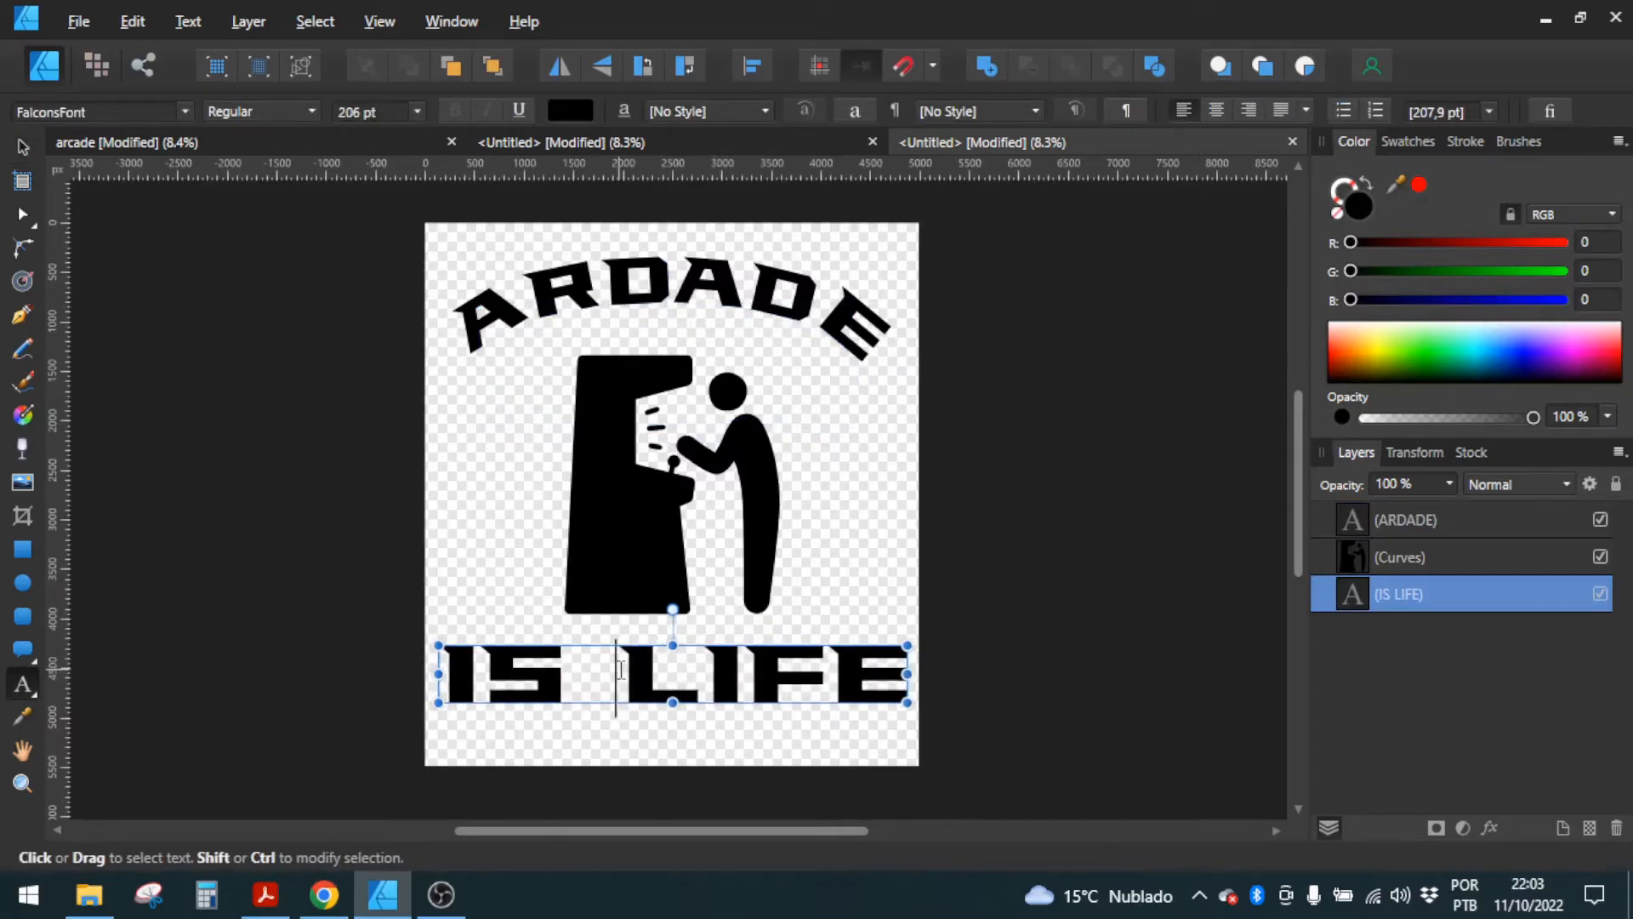
{"action": "key", "text": "alt+Left"}
{"action": "key", "text": "alt+Left"}
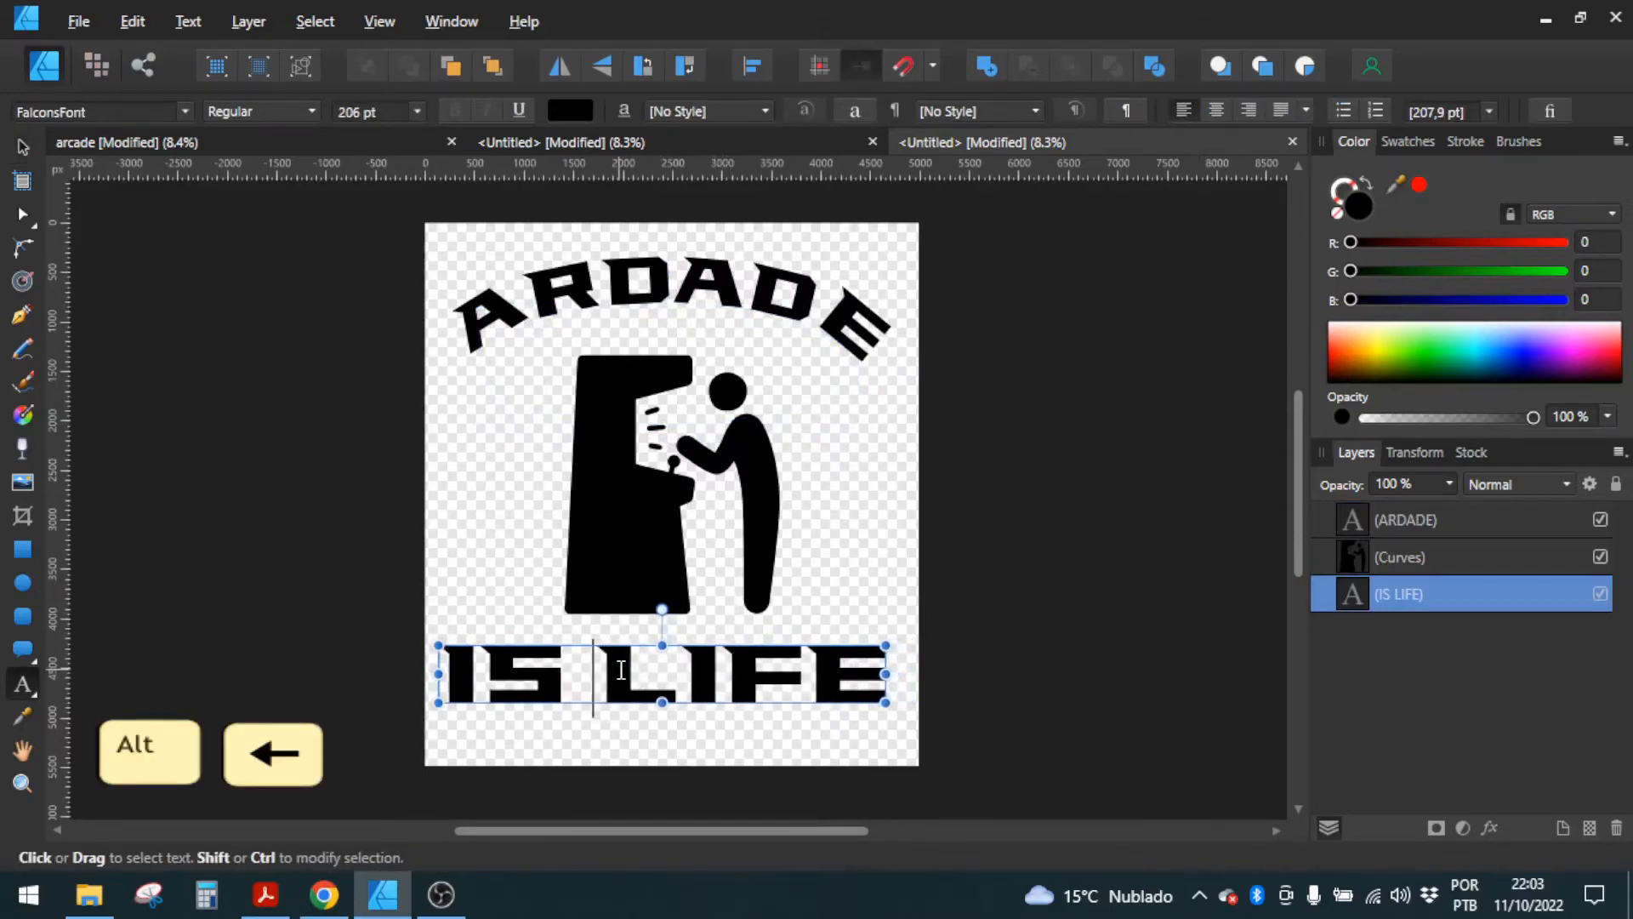
Step: Center the IS LIFE text horizontally on the artboard
{"action": "left_click", "coordinate": [24, 152]}
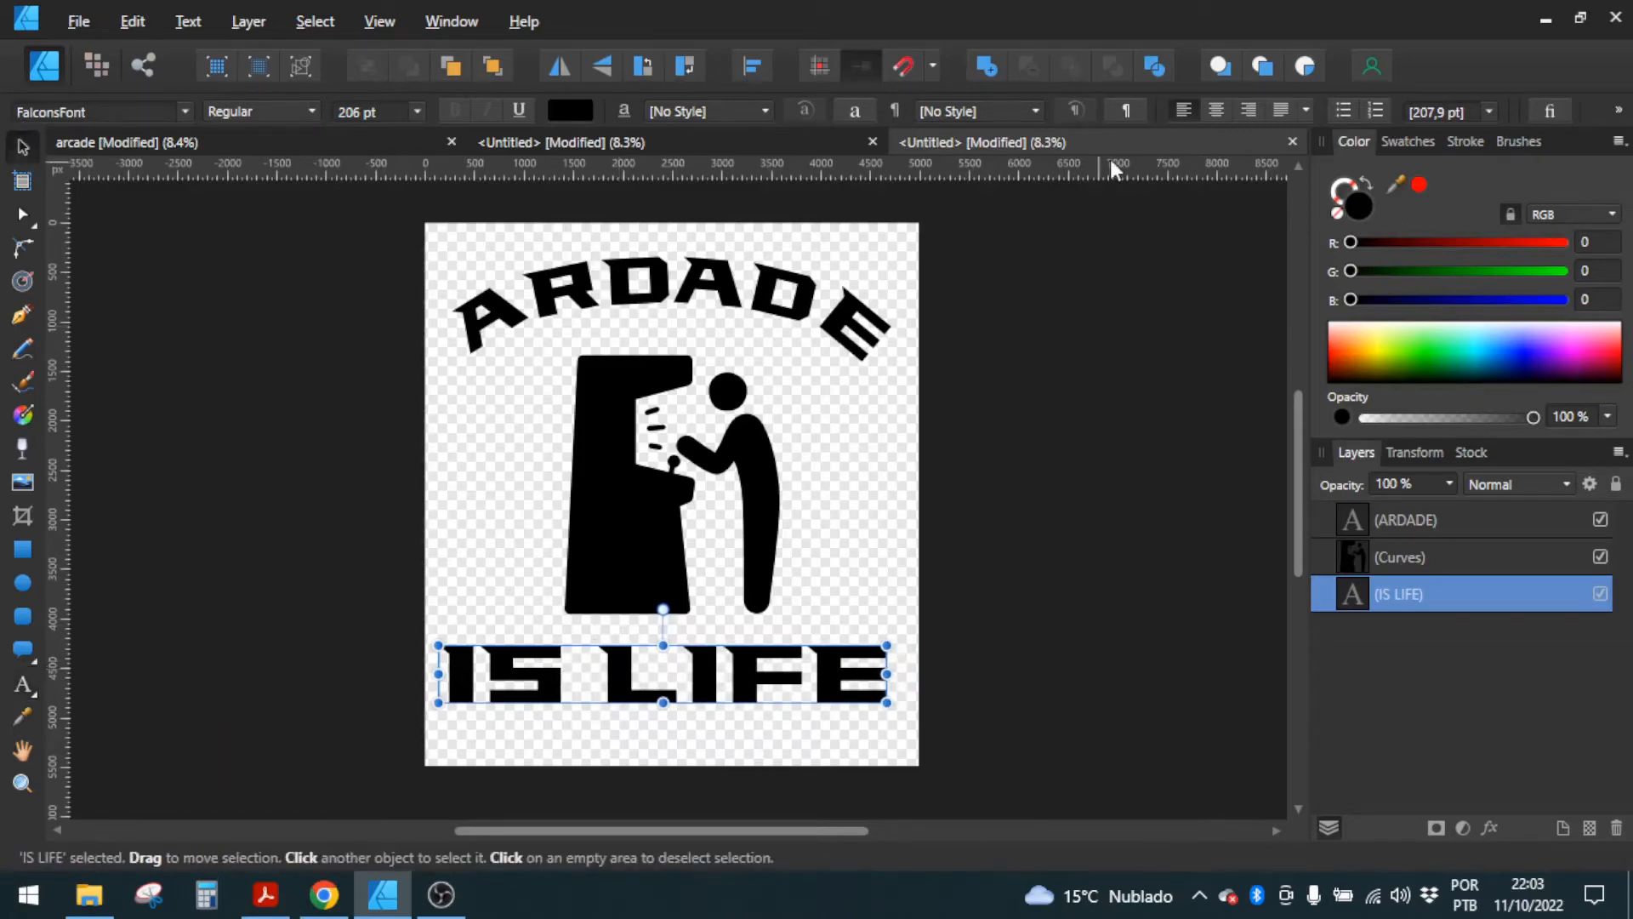
{"action": "left_click", "coordinate": [1620, 109]}
{"action": "left_click", "coordinate": [1498, 245]}
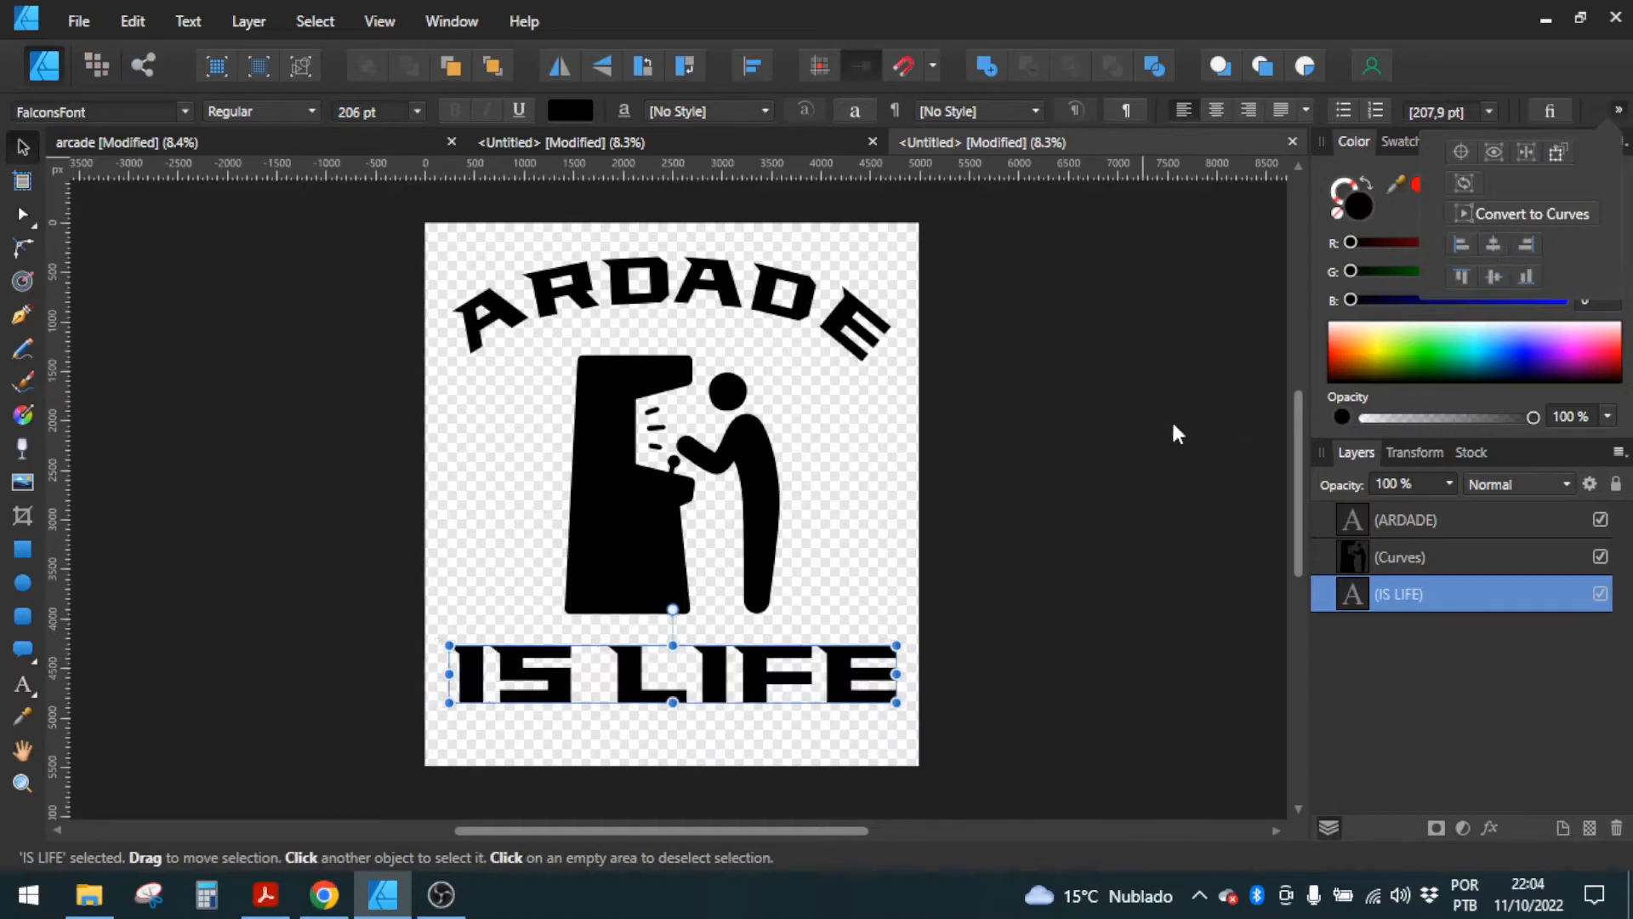
{"action": "left_click", "coordinate": [891, 523]}
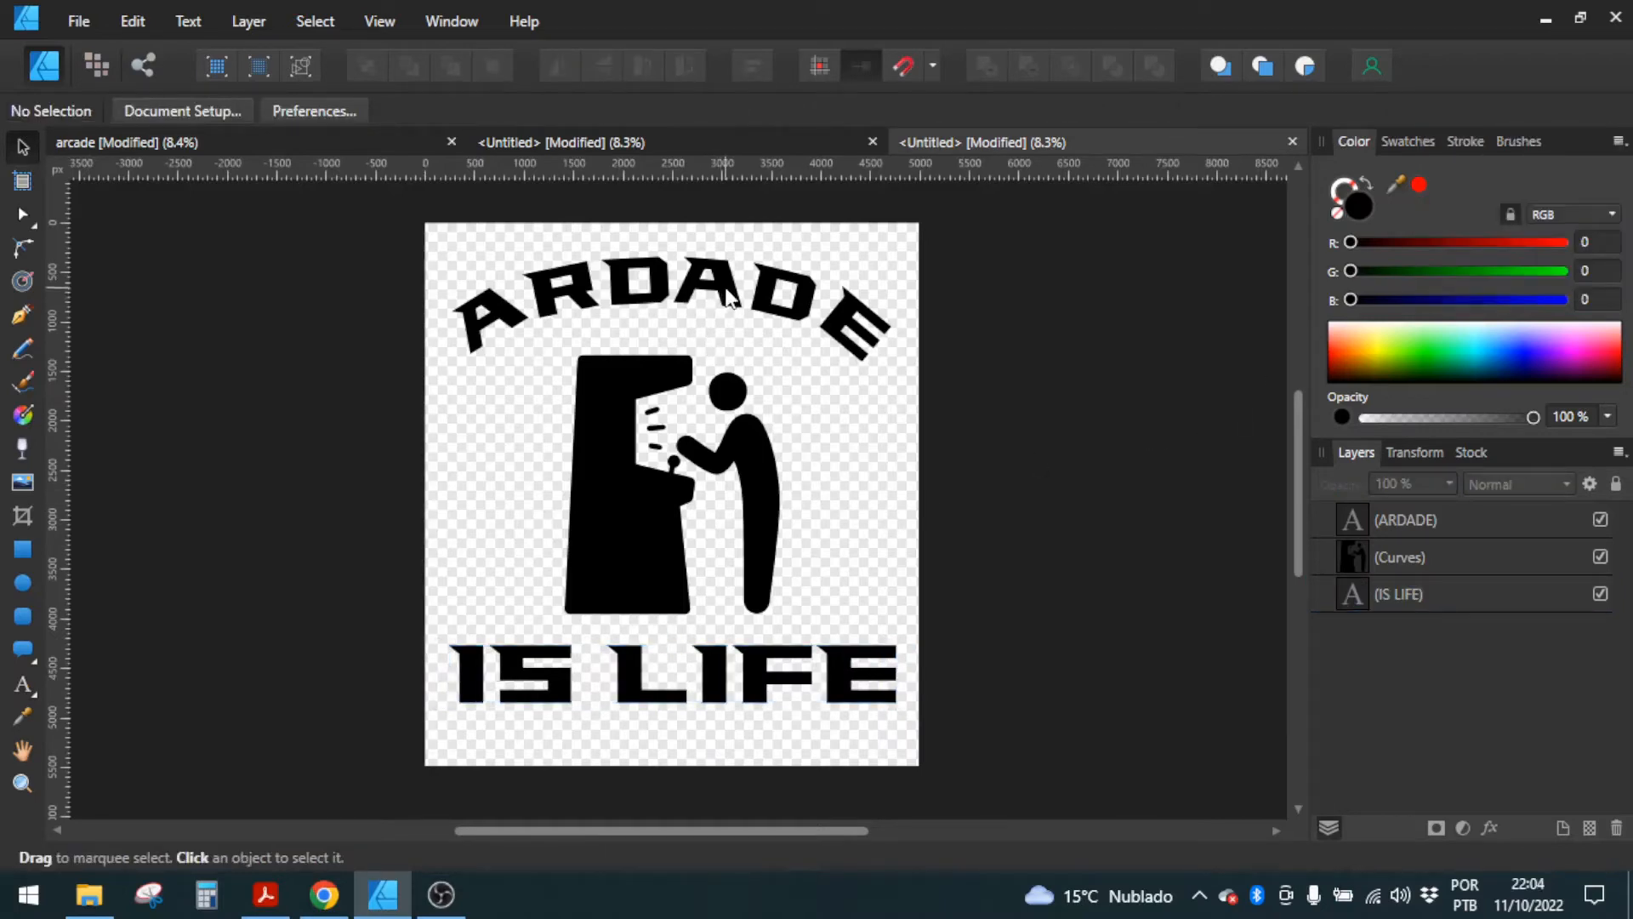
Step: Convert the IS LIFE text to curves and ungroup it into separate letter shapes
{"action": "left_click", "coordinate": [553, 686]}
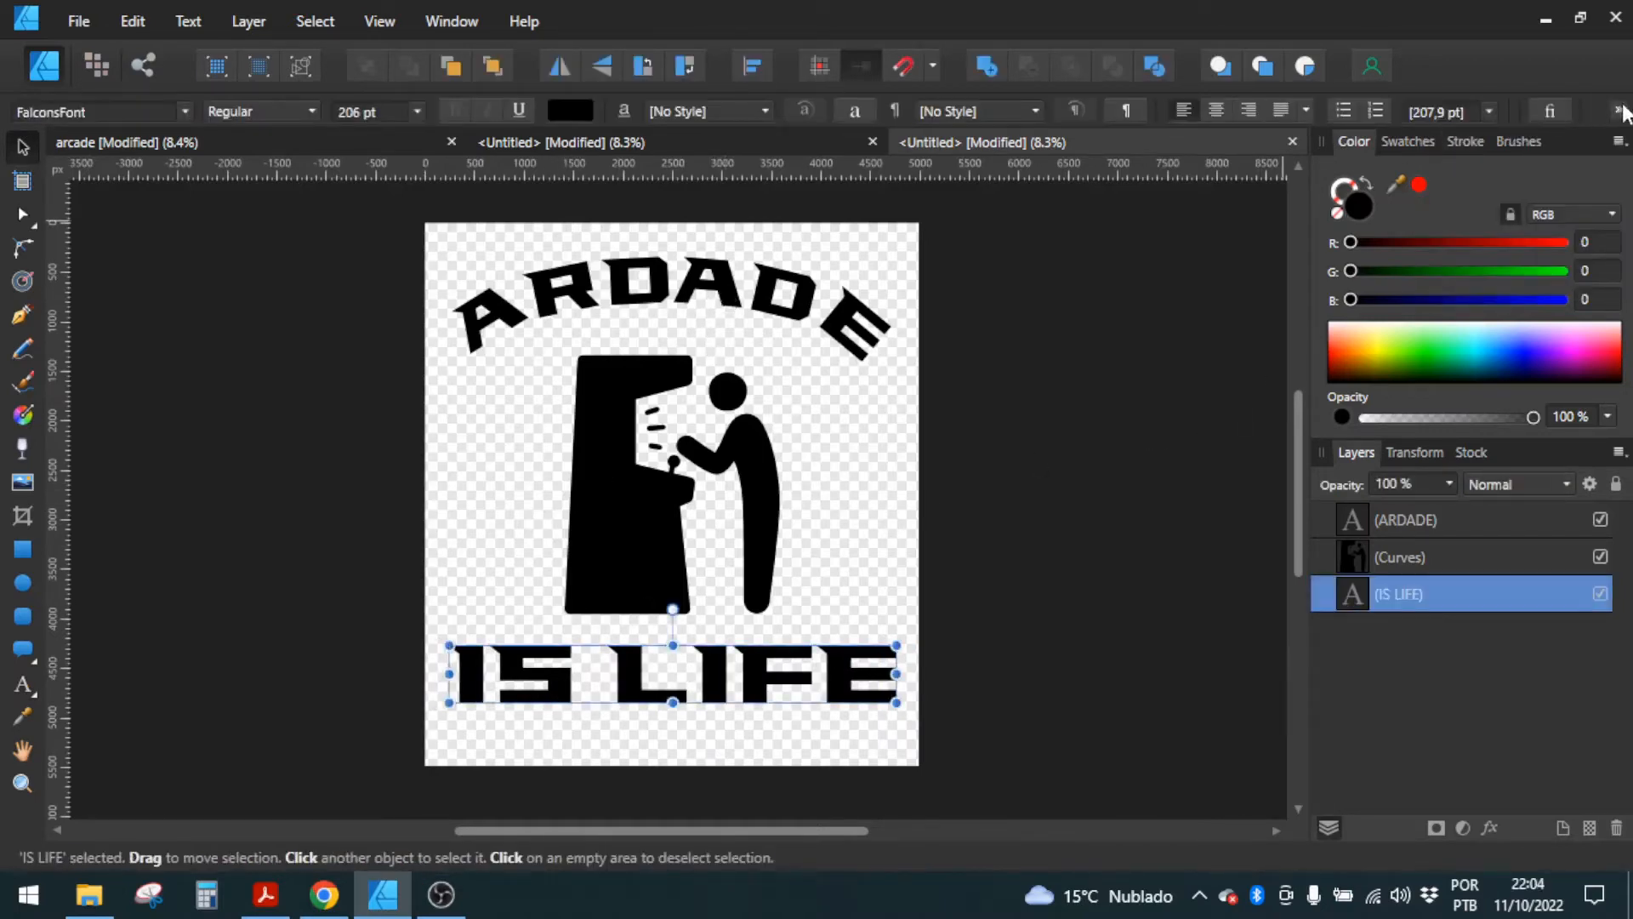
{"action": "left_click", "coordinate": [1620, 111]}
{"action": "left_click", "coordinate": [1531, 214]}
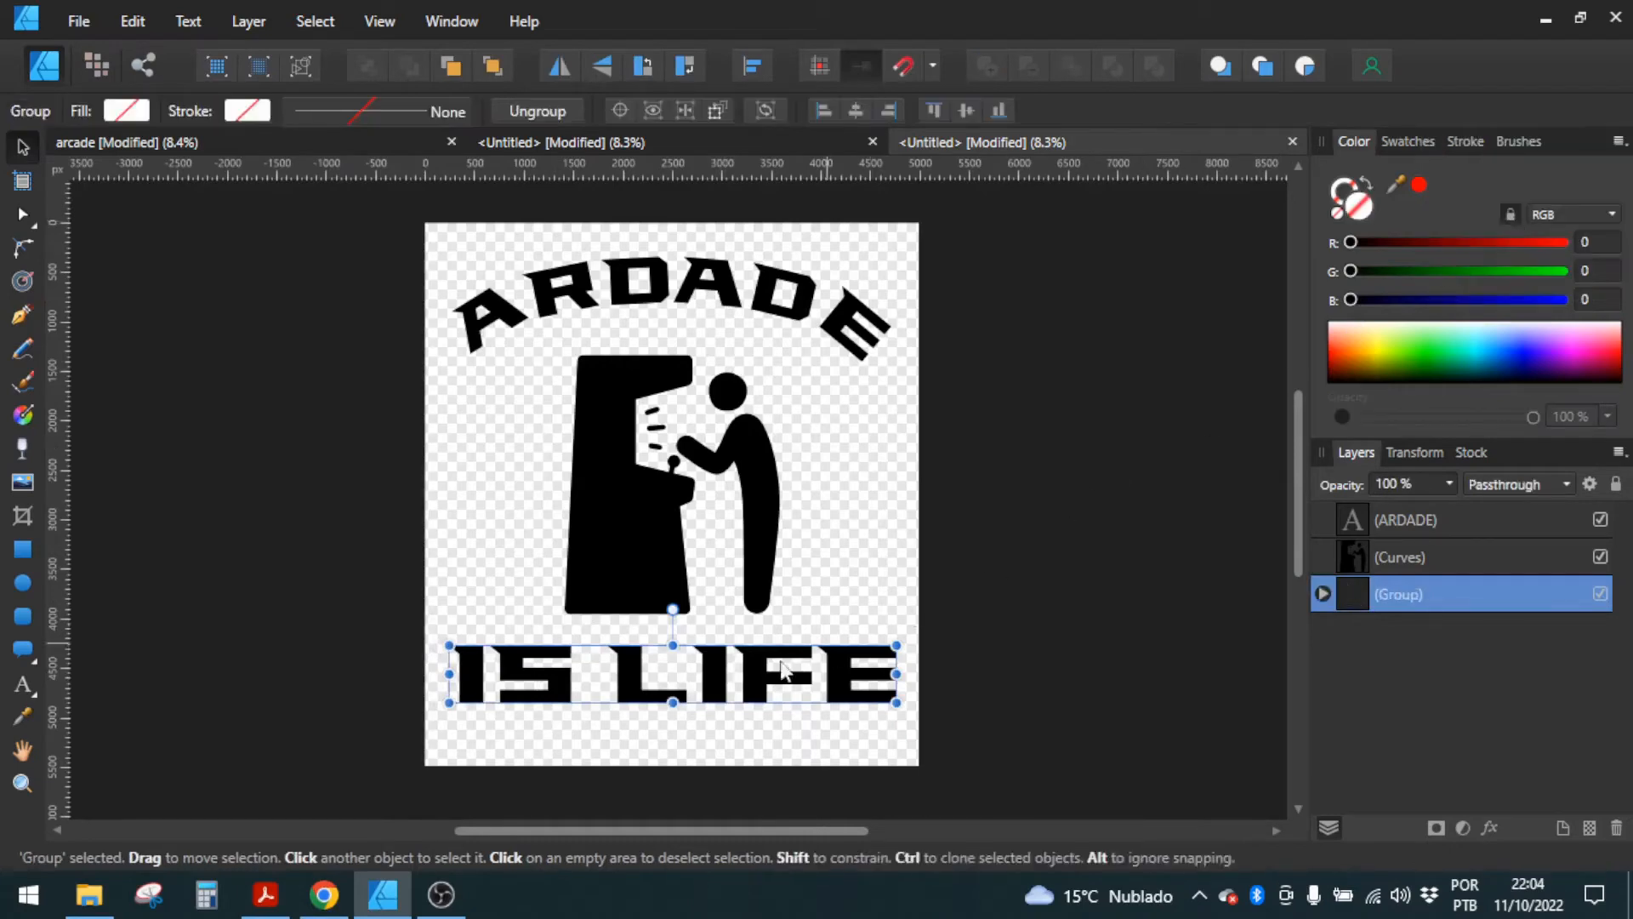
{"action": "key", "text": "ctrl+shift+g"}
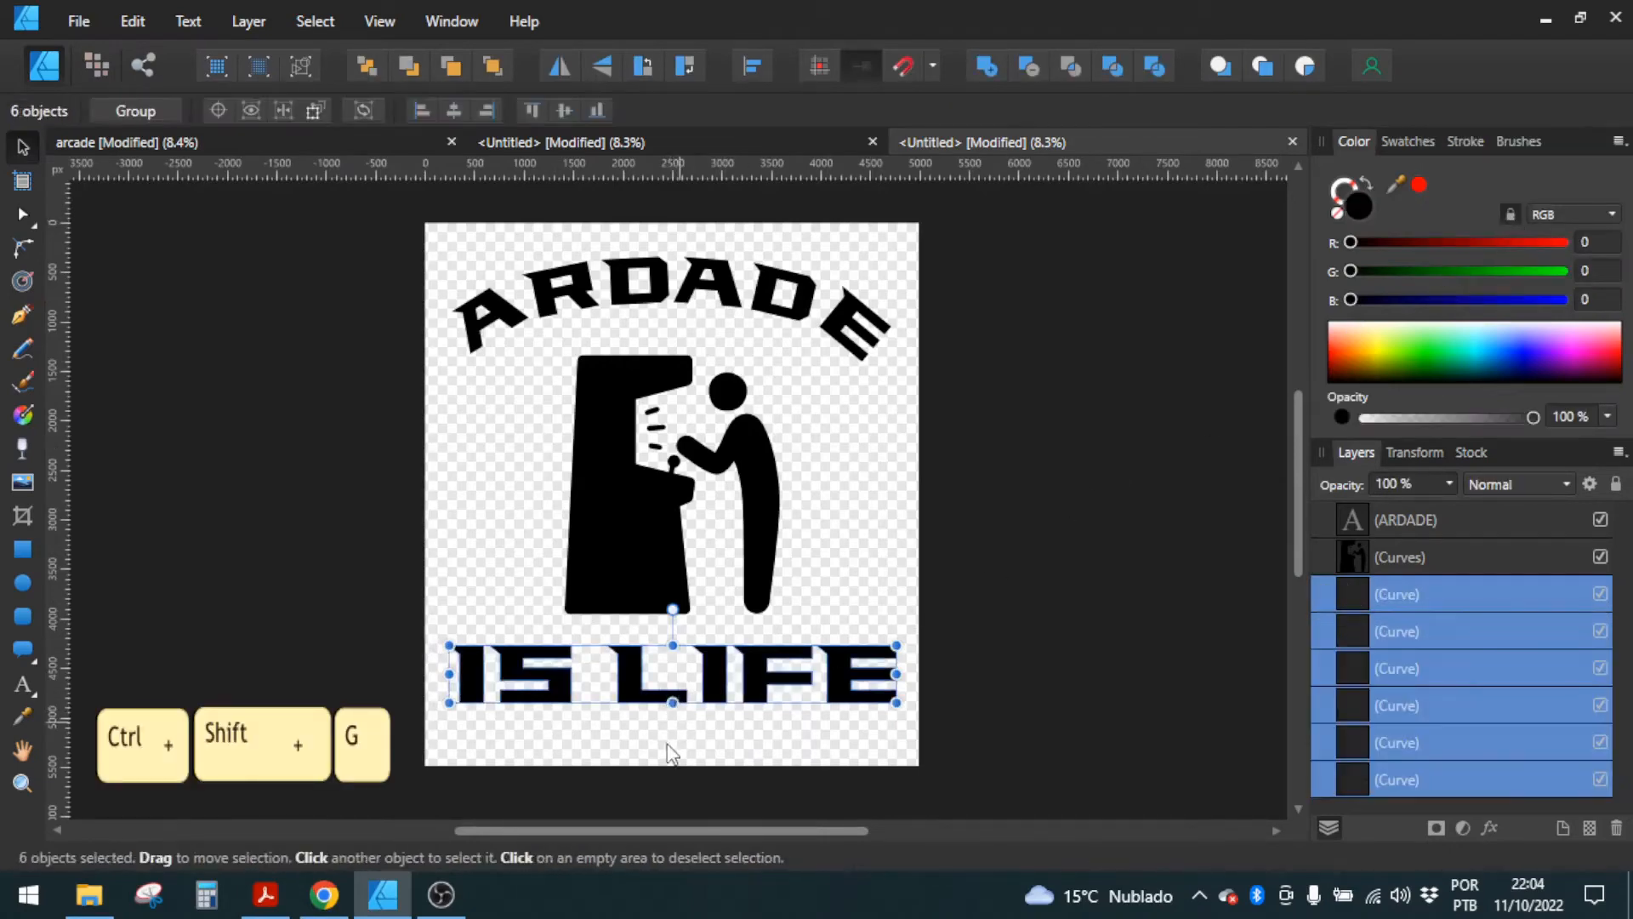
Step: Add a node midway on the closed end of the letter S's lower slot and pull it about 40 px inward into a point
{"action": "left_click", "coordinate": [566, 736]}
{"action": "left_click", "coordinate": [537, 680]}
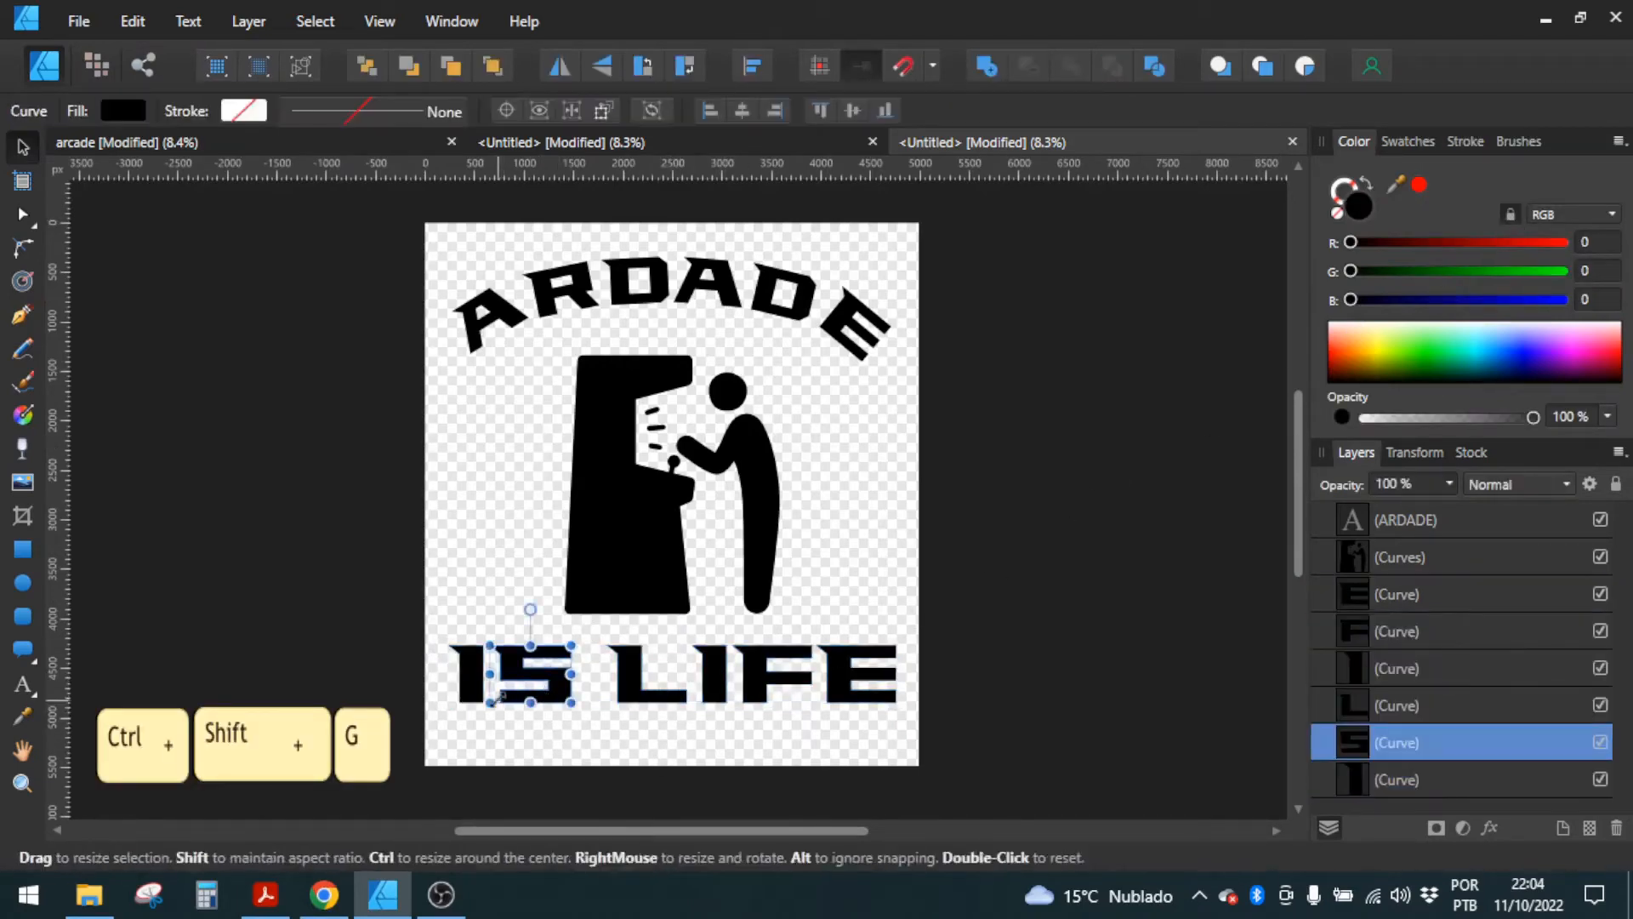
{"action": "scroll", "coordinate": [510, 697], "scroll_direction": "up", "scroll_amount": 5}
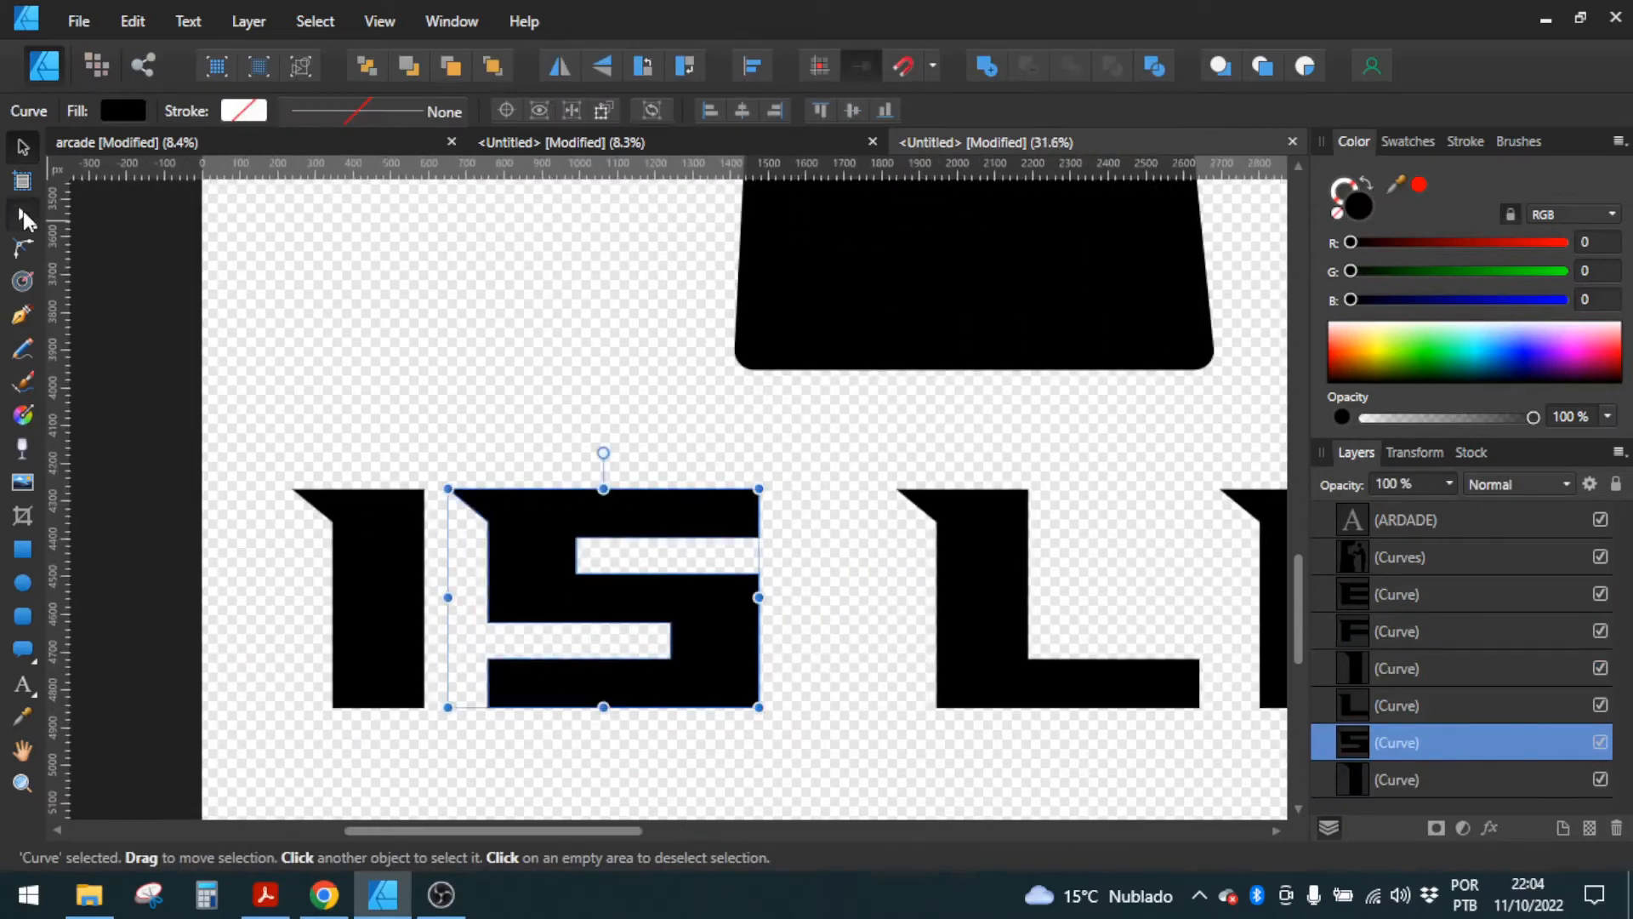
{"action": "left_click", "coordinate": [23, 213]}
{"action": "scroll", "coordinate": [689, 676], "scroll_direction": "up", "scroll_amount": 3}
{"action": "scroll", "coordinate": [689, 677], "scroll_direction": "up", "scroll_amount": 3}
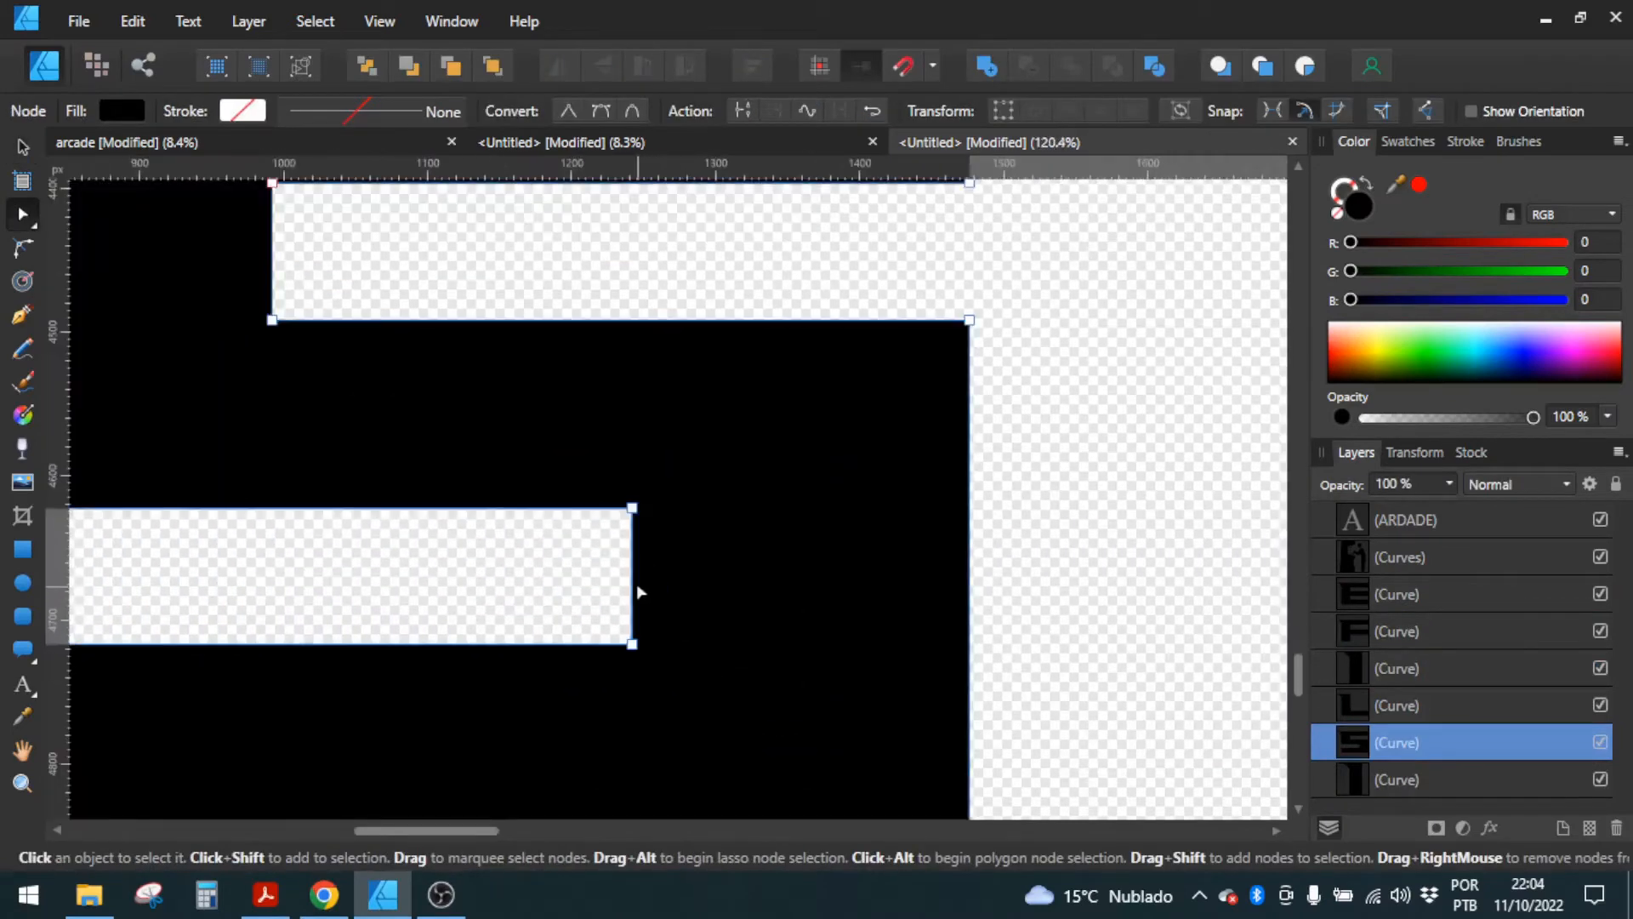
{"action": "left_click", "coordinate": [656, 621]}
{"action": "left_click_drag", "start_coordinate": [633, 576], "coordinate": [691, 580]}
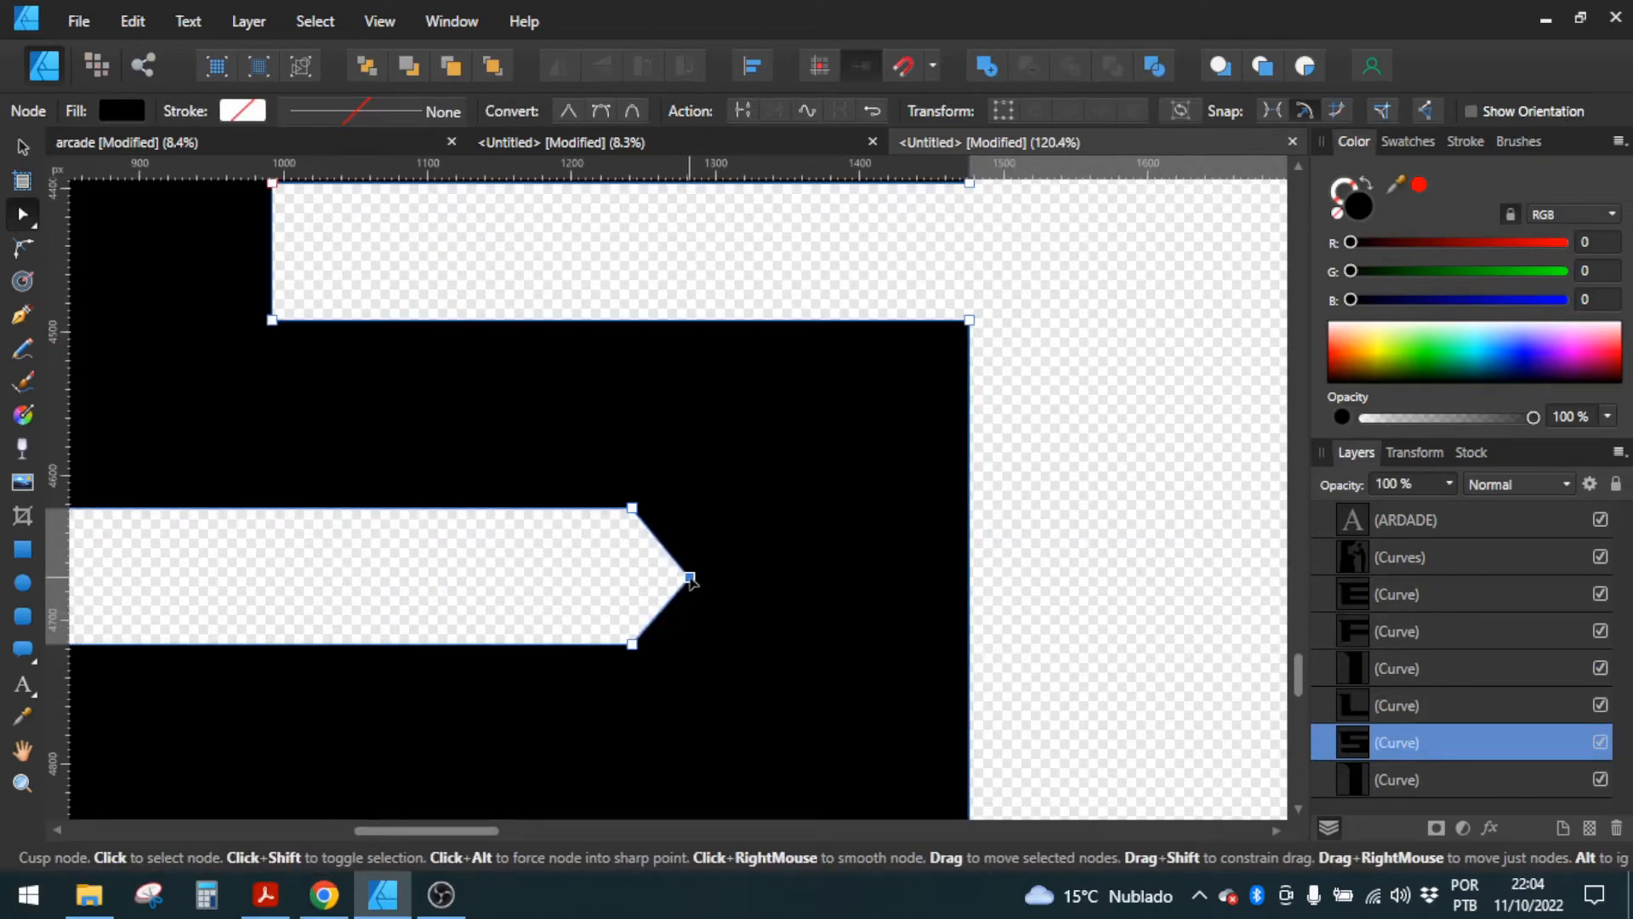
Step: Add a node midway on the closed end of the letter S's upper slot and pull it about 40 px inward into a point
{"action": "scroll", "coordinate": [690, 580], "scroll_direction": "down", "scroll_amount": 3}
{"action": "scroll", "coordinate": [480, 505], "scroll_direction": "up", "scroll_amount": 2}
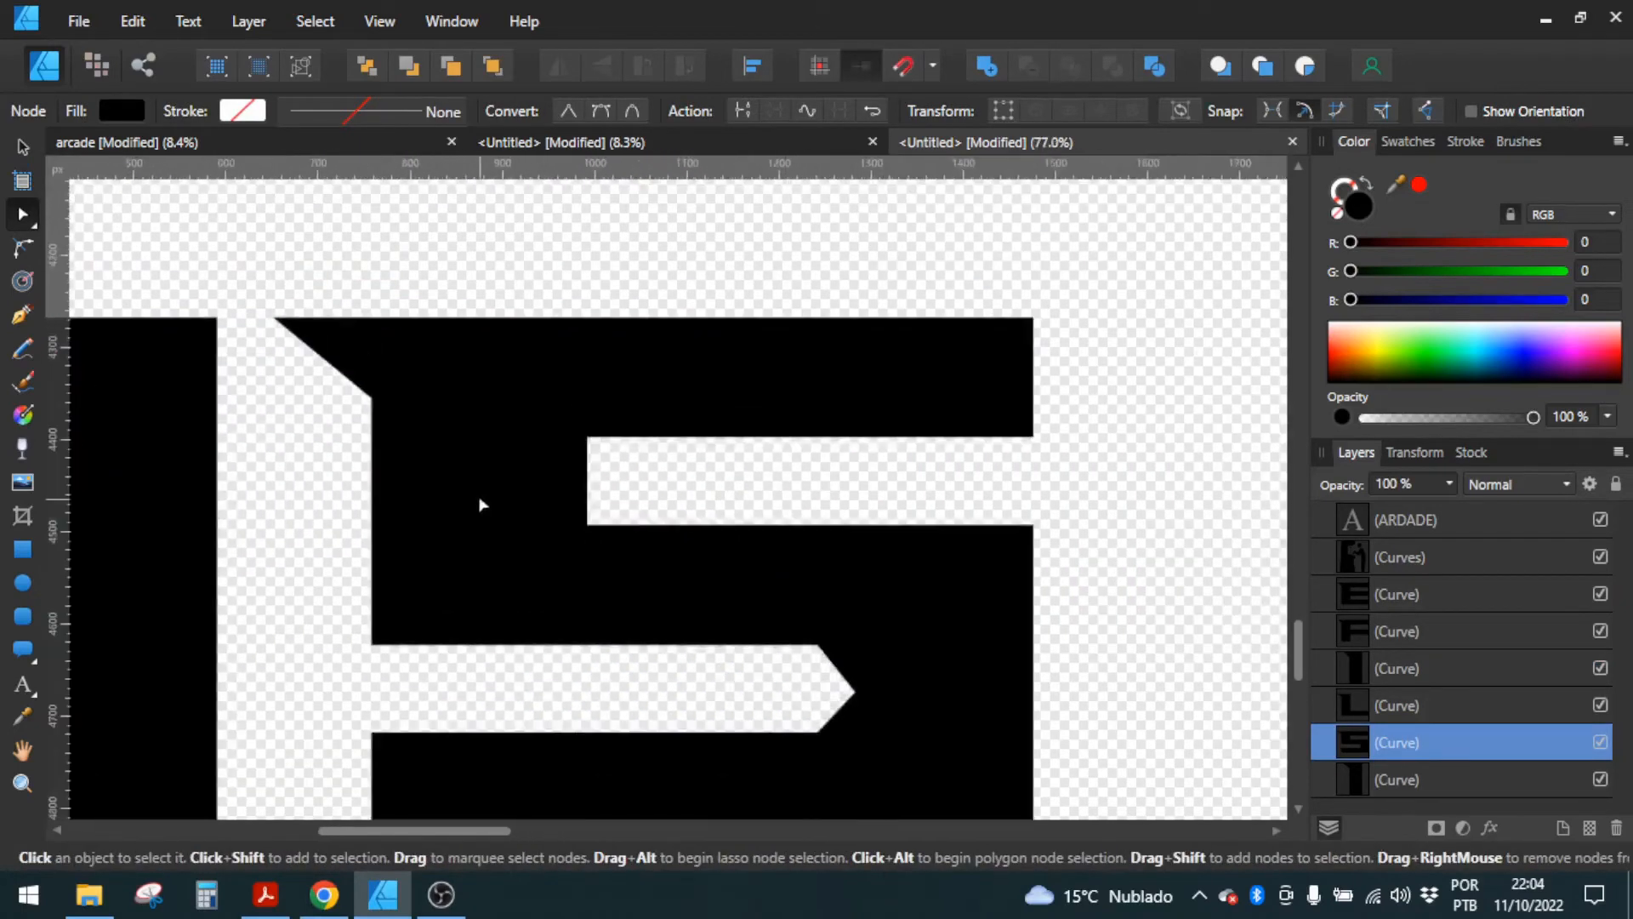
{"action": "left_click", "coordinate": [480, 504]}
{"action": "left_click_drag", "start_coordinate": [586, 480], "coordinate": [548, 478]}
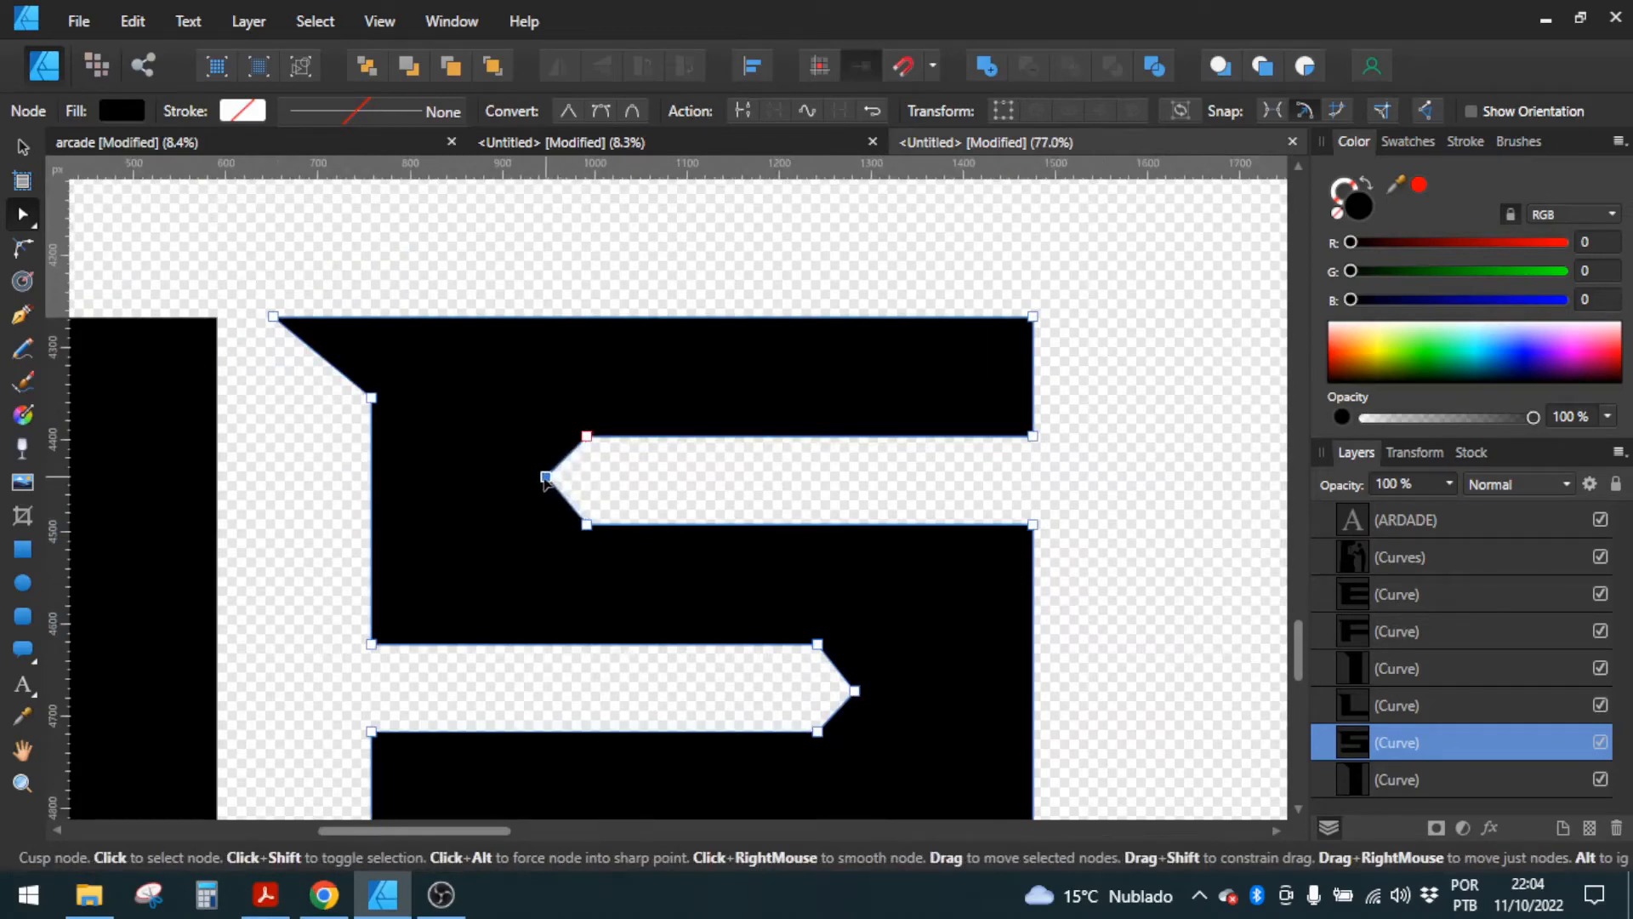
Step: Extend the letter S's upper-right corner horizontally outward by about 93 px to form a slanted tip
{"action": "left_click_drag", "start_coordinate": [953, 369], "coordinate": [808, 400]}
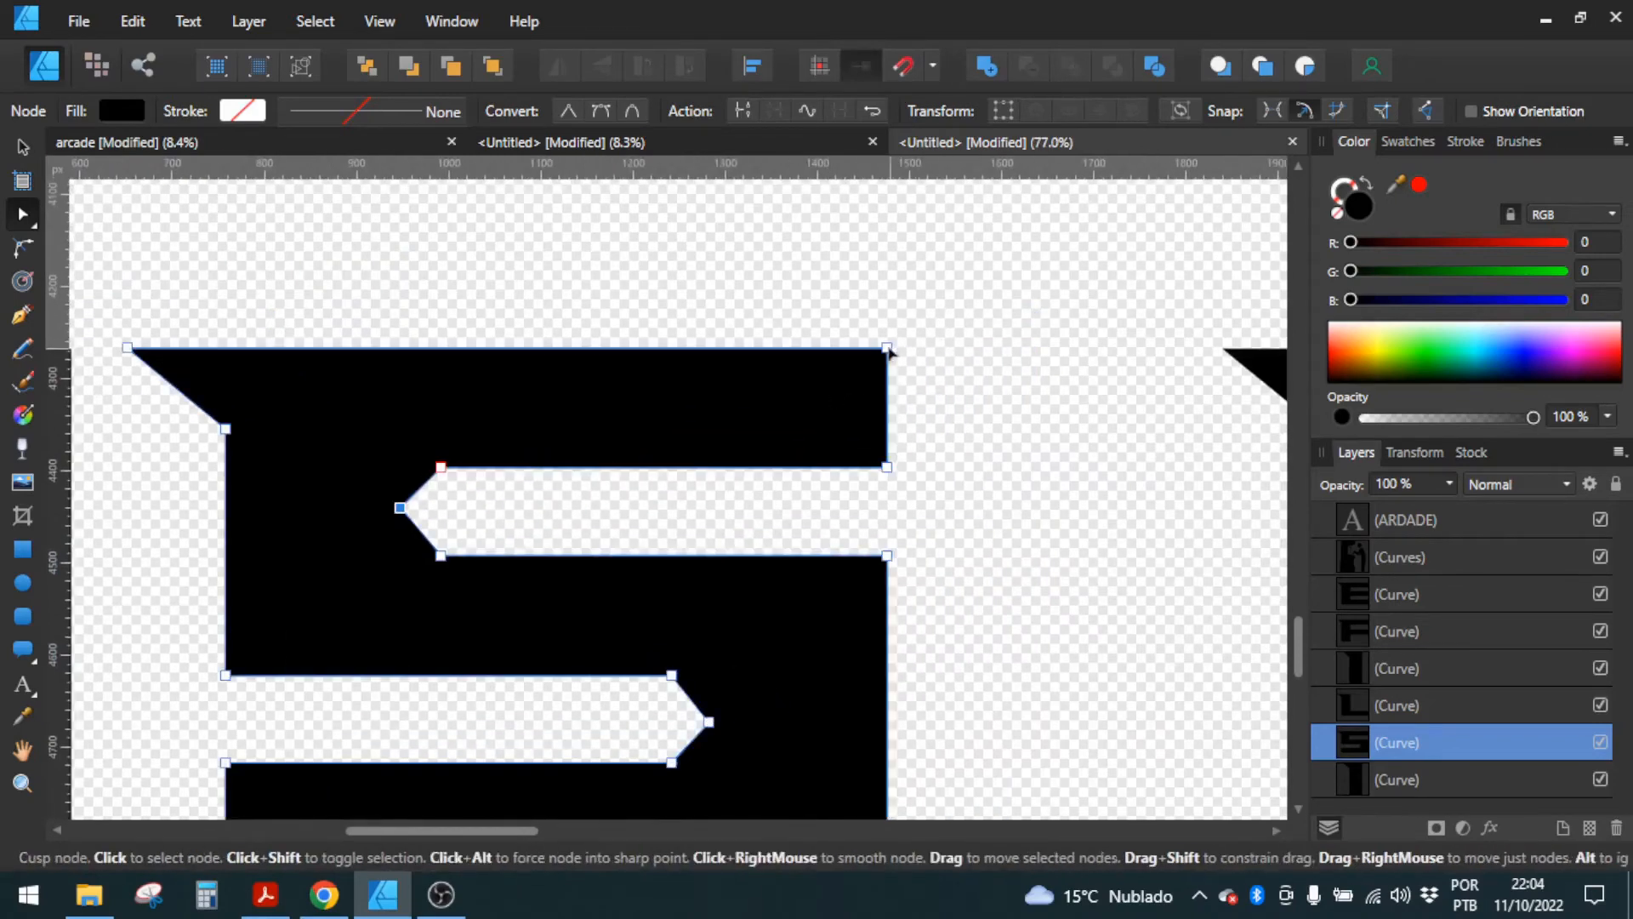
{"action": "left_click_drag", "start_coordinate": [889, 351], "coordinate": [977, 357]}
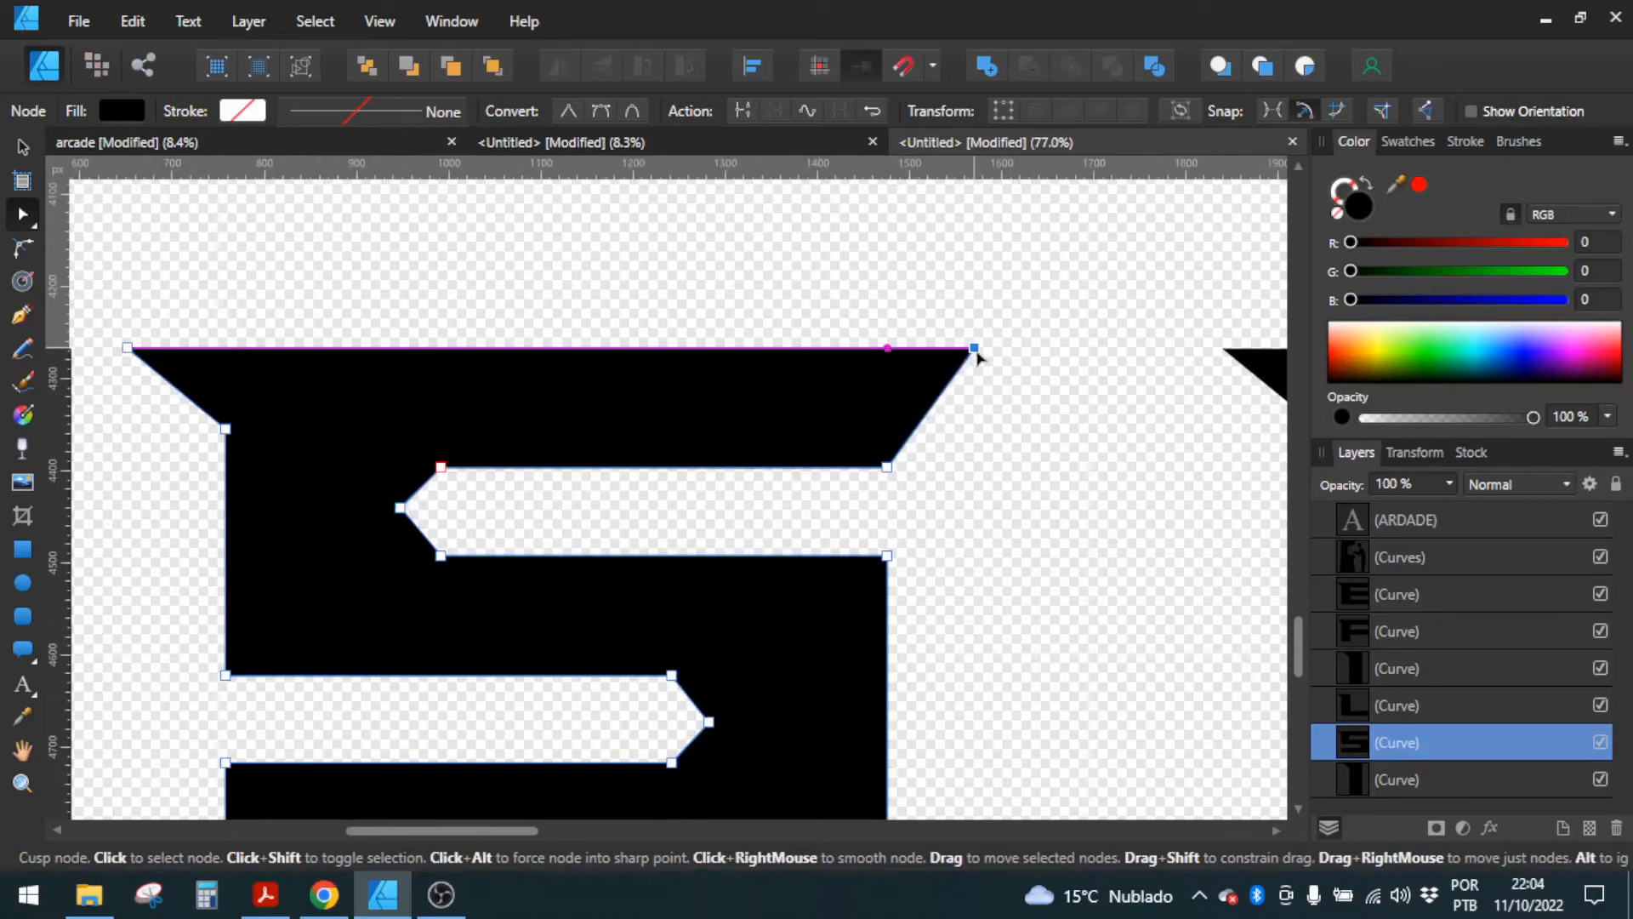
{"action": "left_click", "coordinate": [956, 324]}
Step: Extend the upper-right and lower-right corners of the E in LIFE horizontally outward by about 95 to 100 px
{"action": "scroll", "coordinate": [778, 376], "scroll_direction": "down", "scroll_amount": 4}
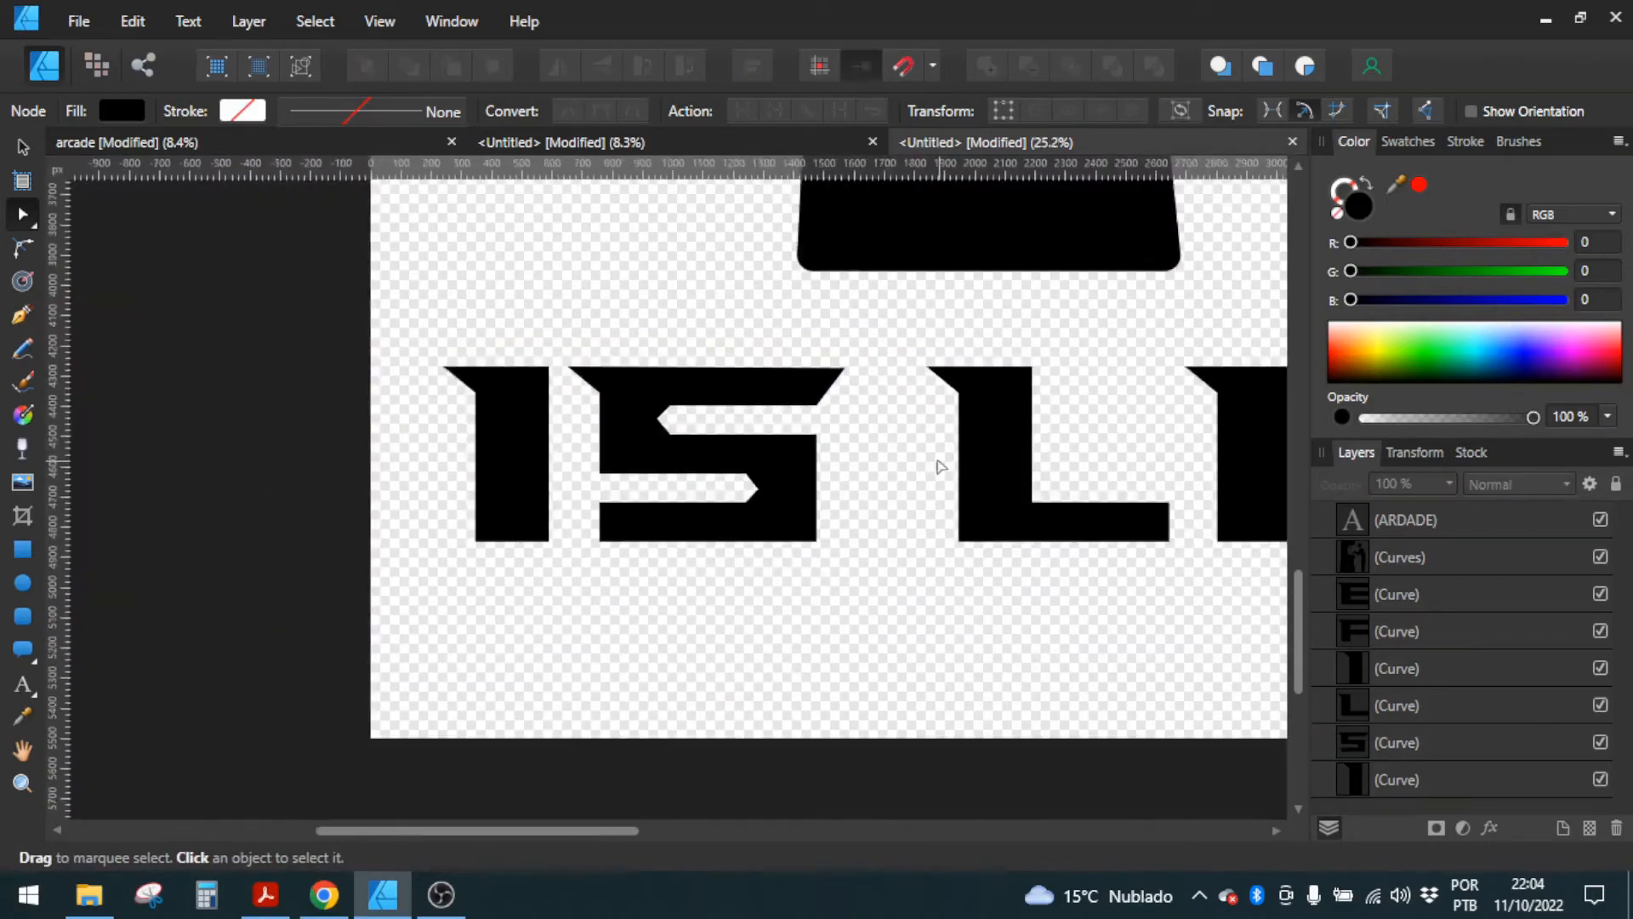
{"action": "scroll", "coordinate": [590, 472], "scroll_direction": "down", "scroll_amount": 3}
{"action": "scroll", "coordinate": [1095, 467], "scroll_direction": "up", "scroll_amount": 3}
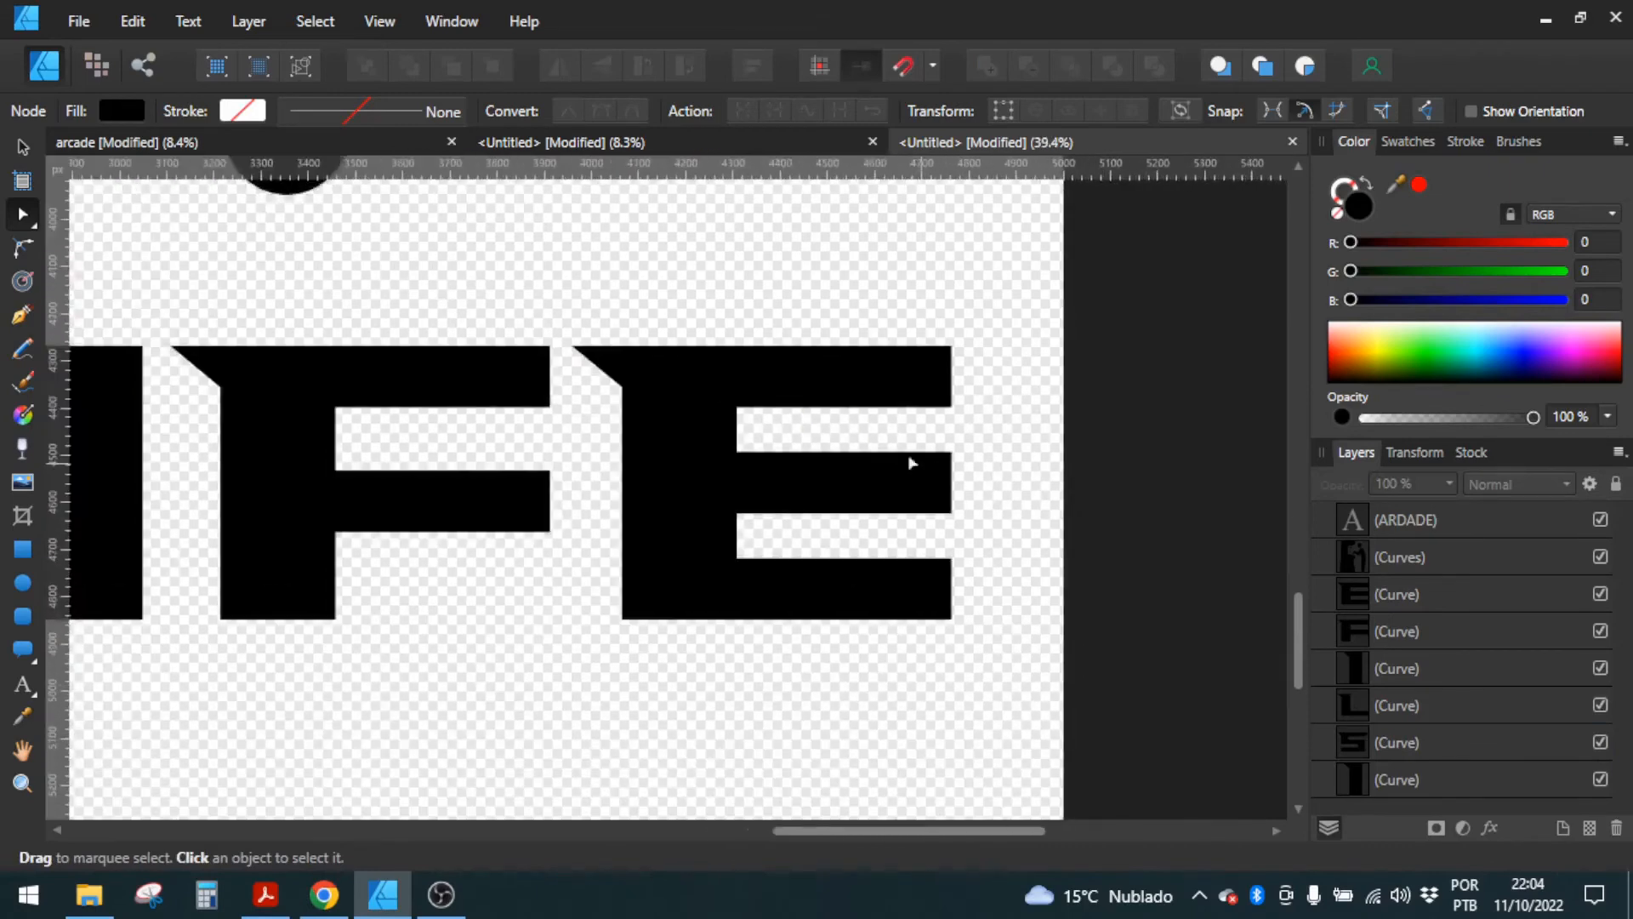
{"action": "scroll", "coordinate": [912, 464], "scroll_direction": "up", "scroll_amount": 3}
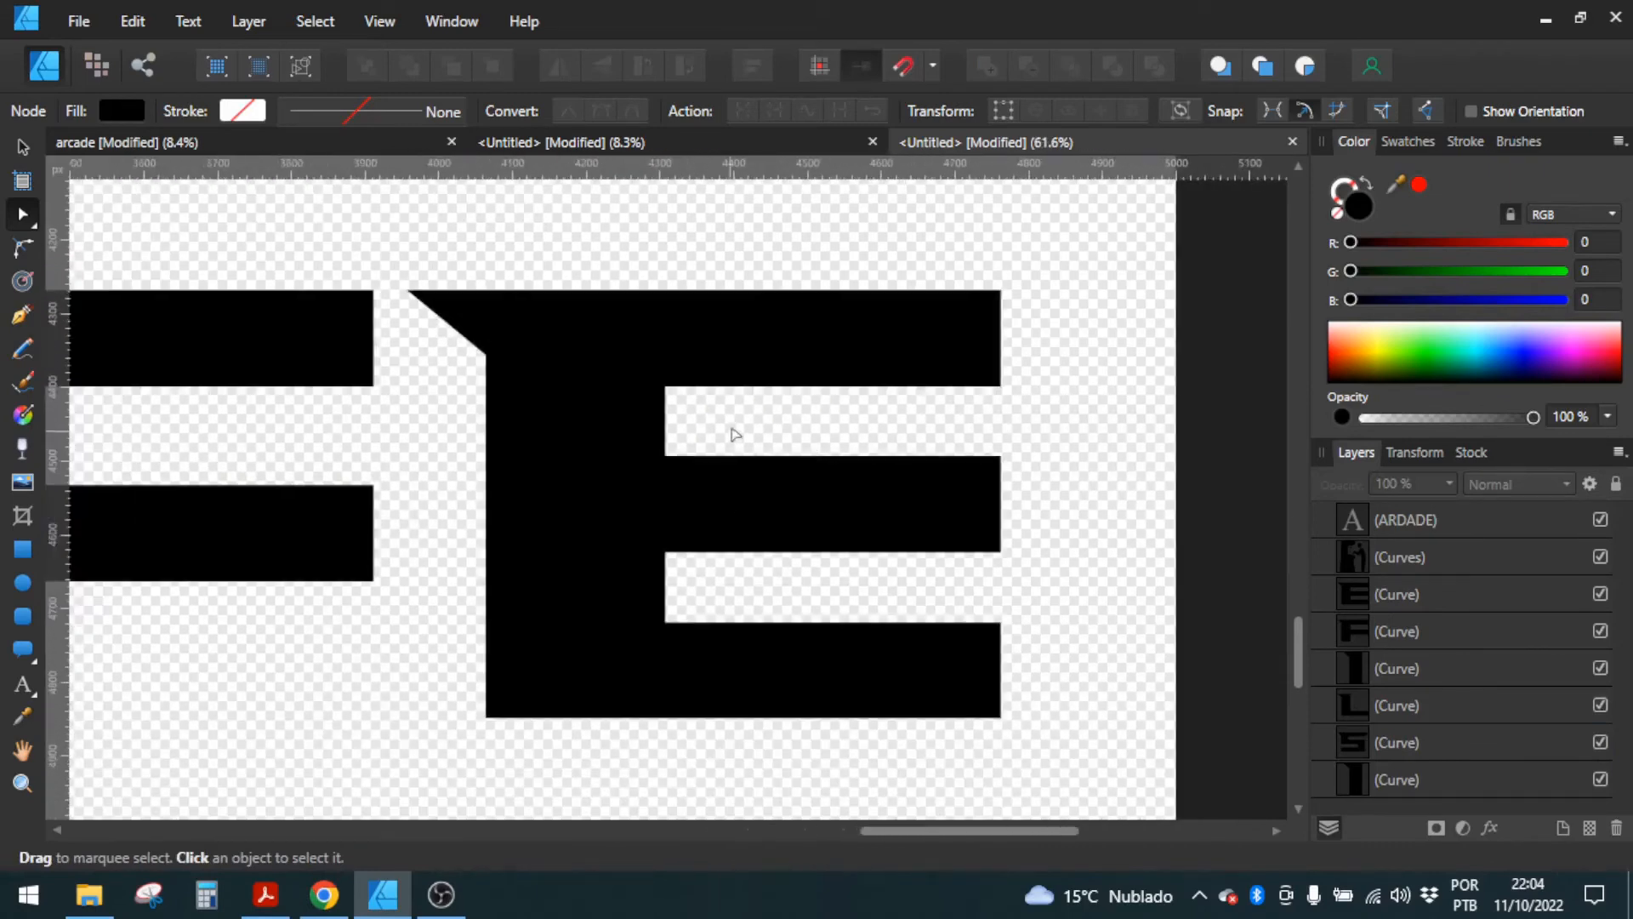
{"action": "scroll", "coordinate": [1032, 314], "scroll_direction": "up", "scroll_amount": 3}
{"action": "left_click", "coordinate": [968, 333]}
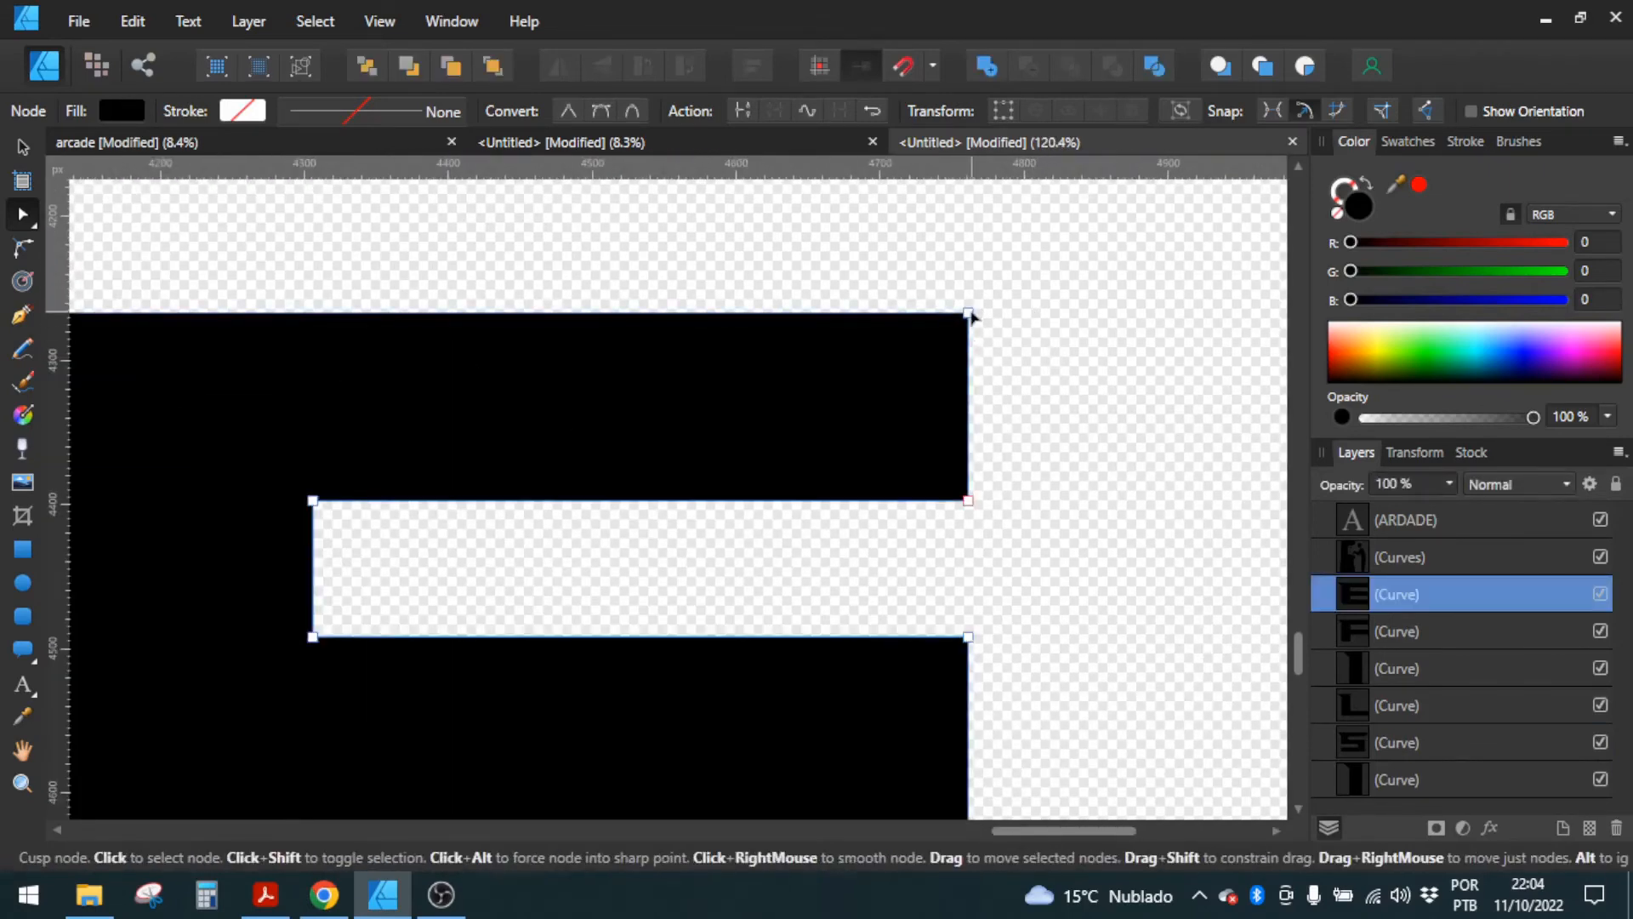
{"action": "left_click_drag", "start_coordinate": [968, 313], "coordinate": [1104, 313]}
{"action": "scroll", "coordinate": [970, 425], "scroll_direction": "down", "scroll_amount": 3}
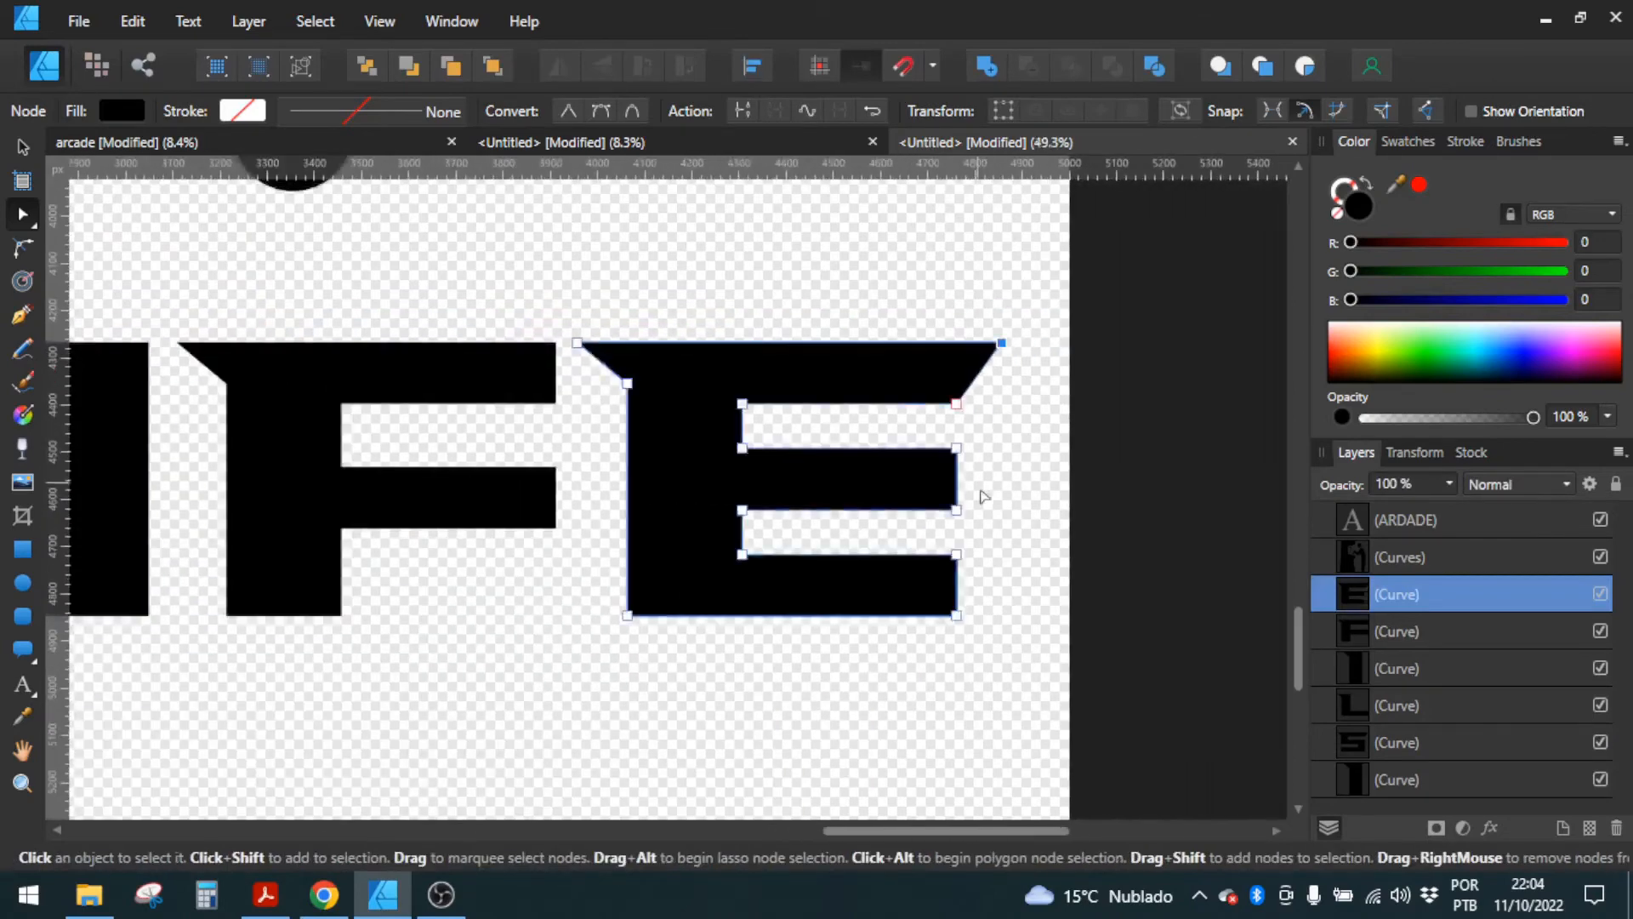
{"action": "scroll", "coordinate": [944, 561], "scroll_direction": "up", "scroll_amount": 1}
{"action": "left_click_drag", "start_coordinate": [942, 688], "coordinate": [1017, 688]}
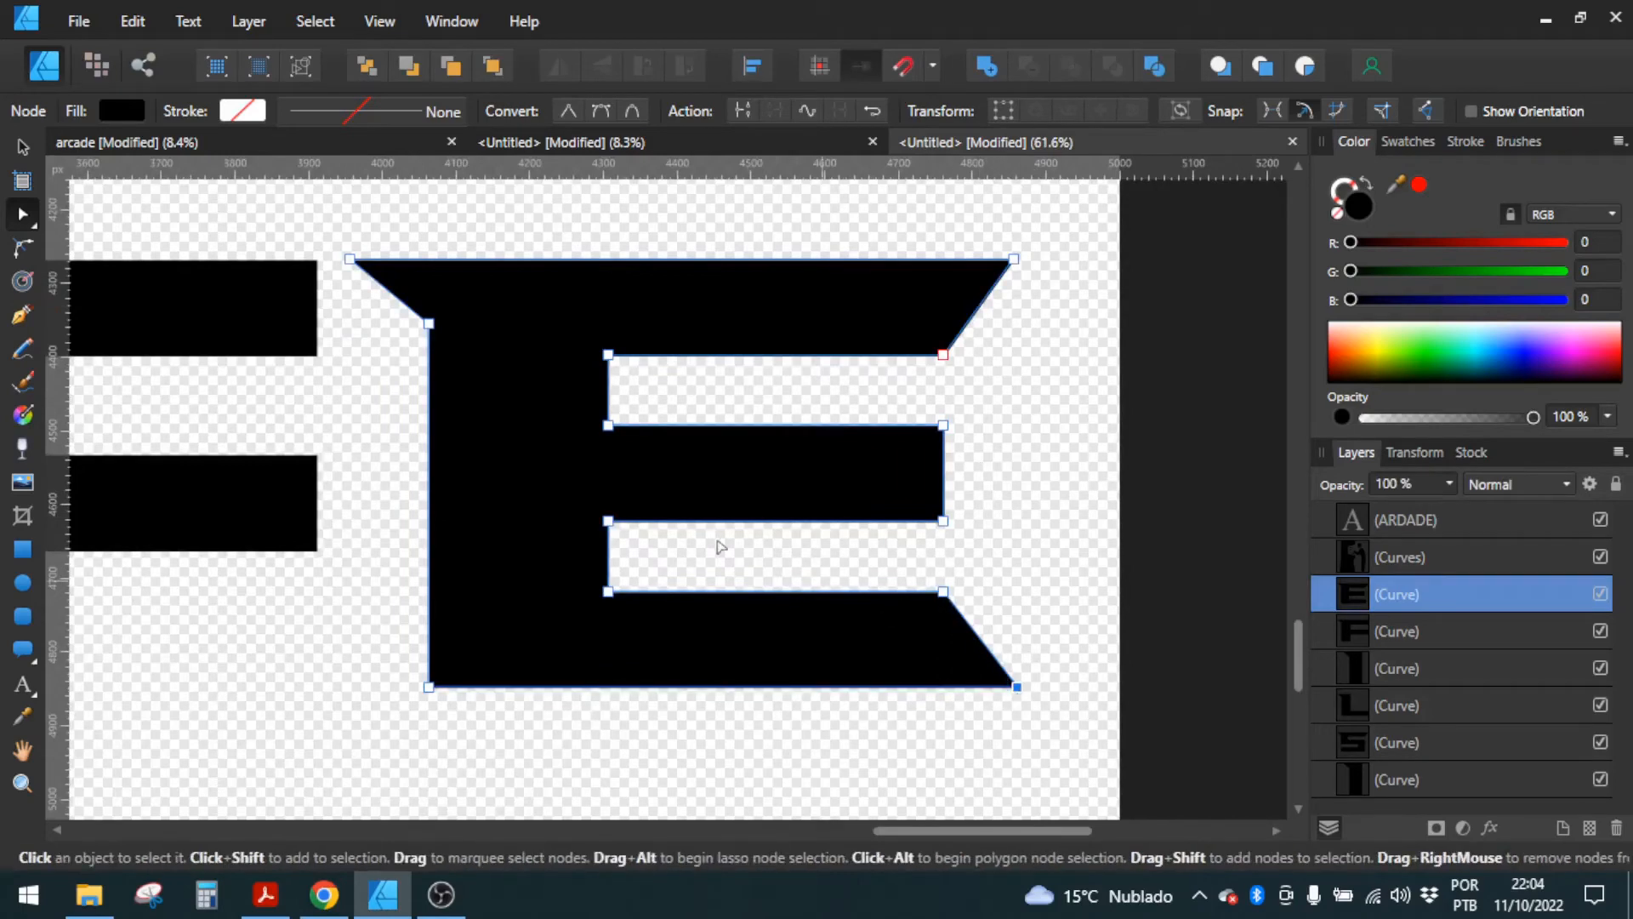
Step: Add a midway node on the closed end of both slots of LIFE's E and pull them inward about 50 px below and 63 px above
{"action": "left_click", "coordinate": [607, 562]}
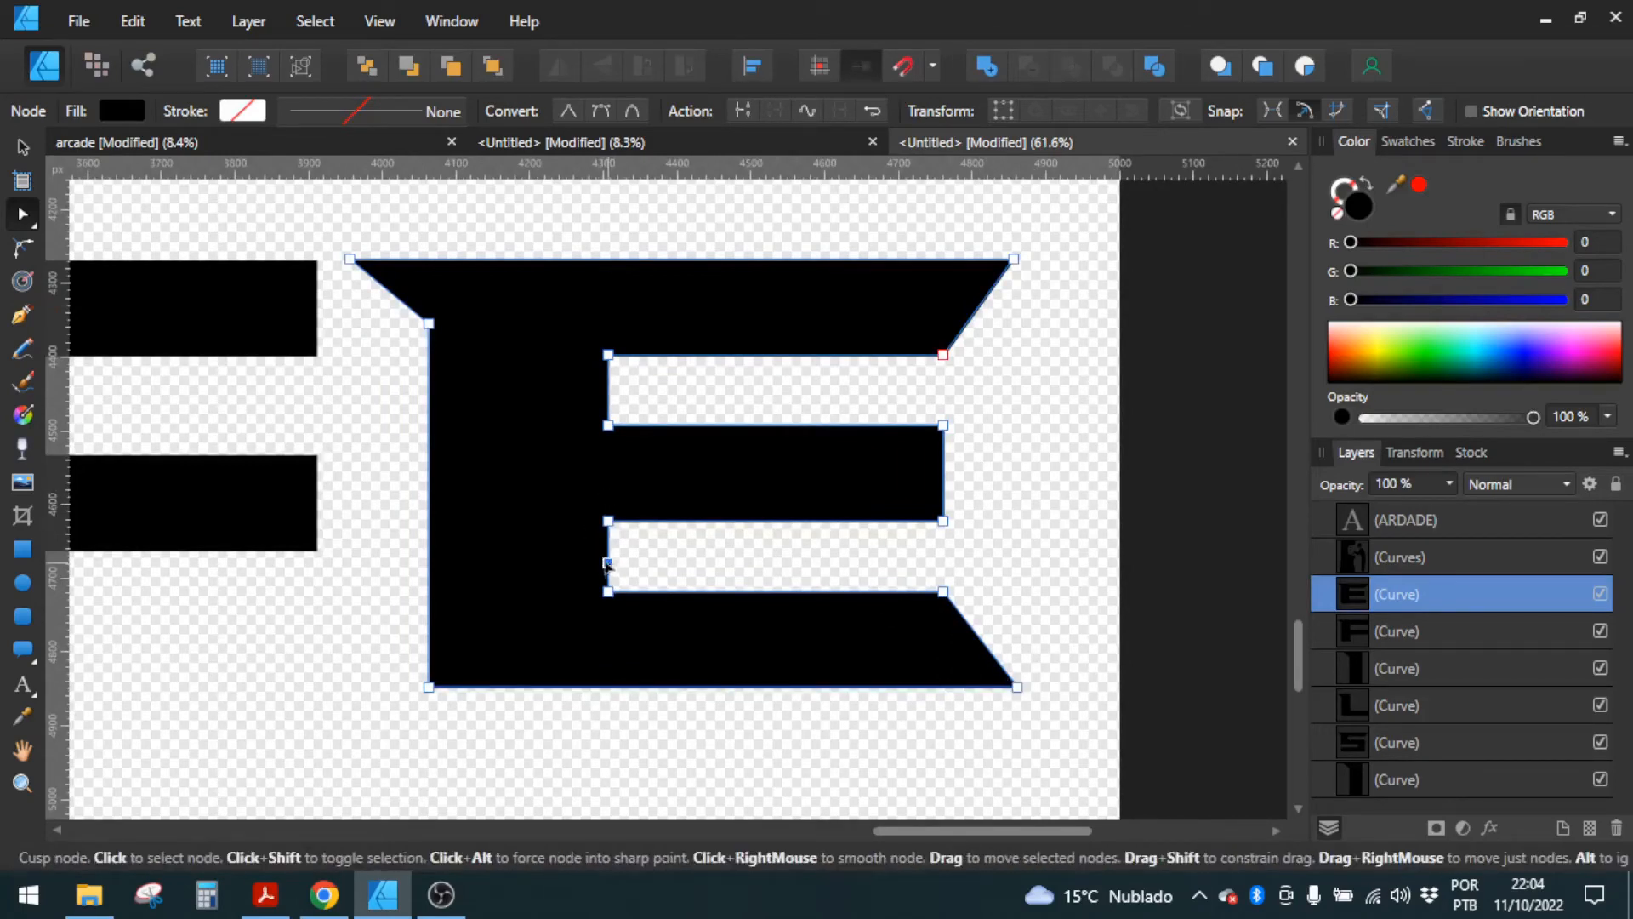
{"action": "left_click_drag", "start_coordinate": [607, 564], "coordinate": [574, 563]}
{"action": "left_click", "coordinate": [607, 390]}
{"action": "left_click_drag", "start_coordinate": [607, 389], "coordinate": [561, 392]}
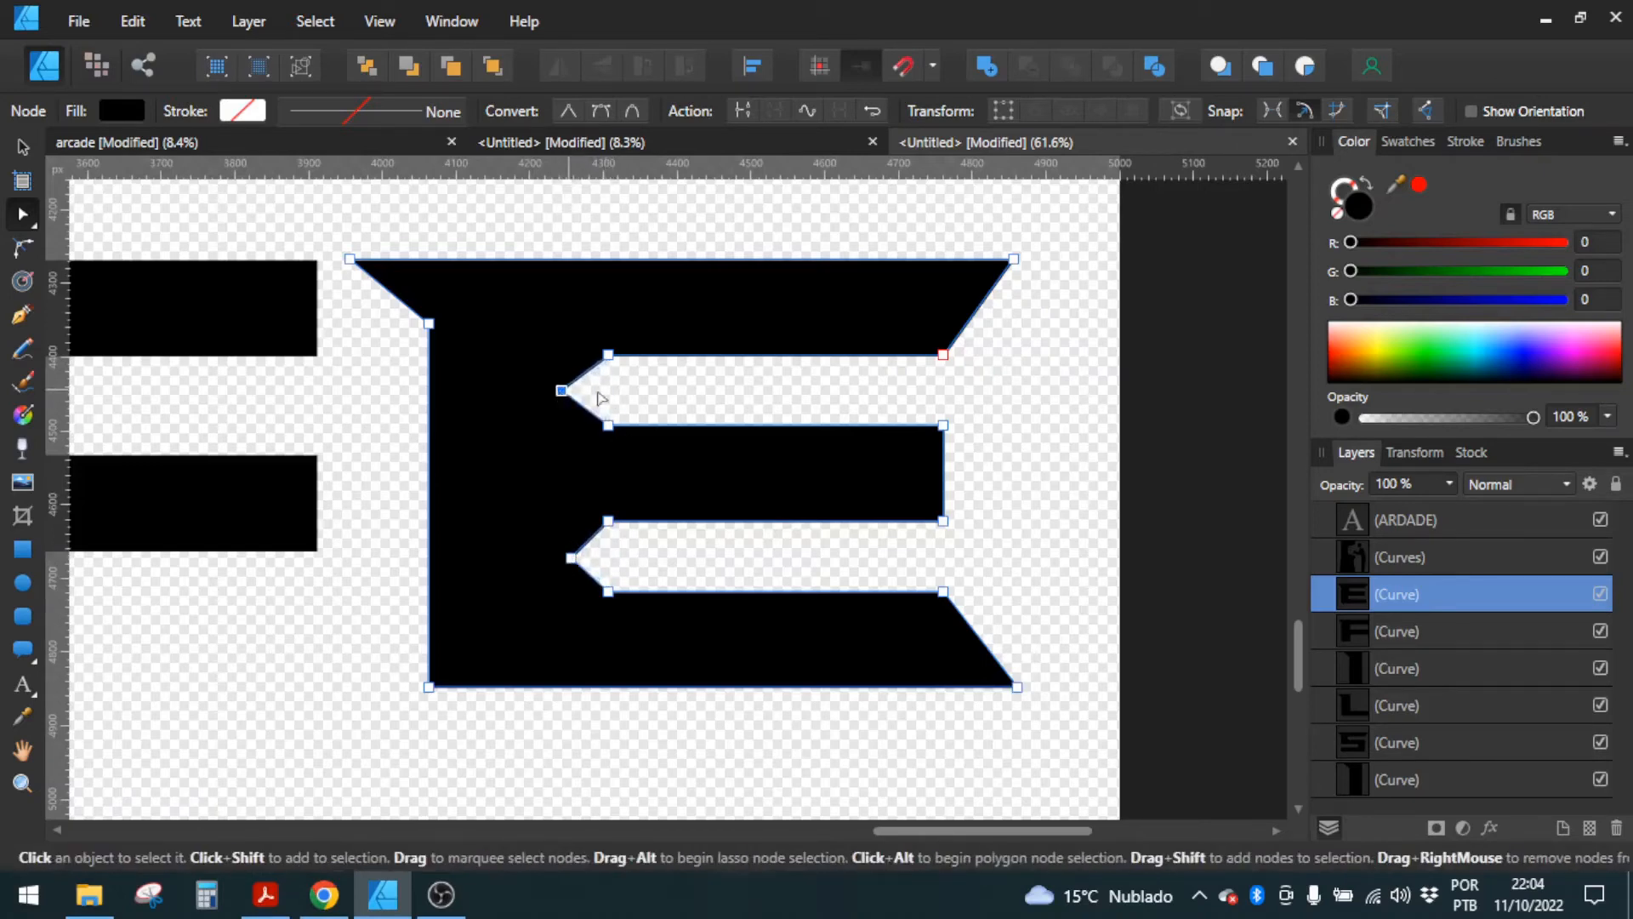
{"action": "left_click", "coordinate": [668, 398]}
Step: Convert the arched ARDADE text to curves and ungroup it into separate letter shapes
{"action": "scroll", "coordinate": [808, 483], "scroll_direction": "down", "scroll_amount": 10}
{"action": "left_click_drag", "start_coordinate": [813, 459], "coordinate": [755, 662]}
{"action": "left_click_drag", "start_coordinate": [746, 595], "coordinate": [745, 424]}
{"action": "scroll", "coordinate": [706, 536], "scroll_direction": "up", "scroll_amount": 2}
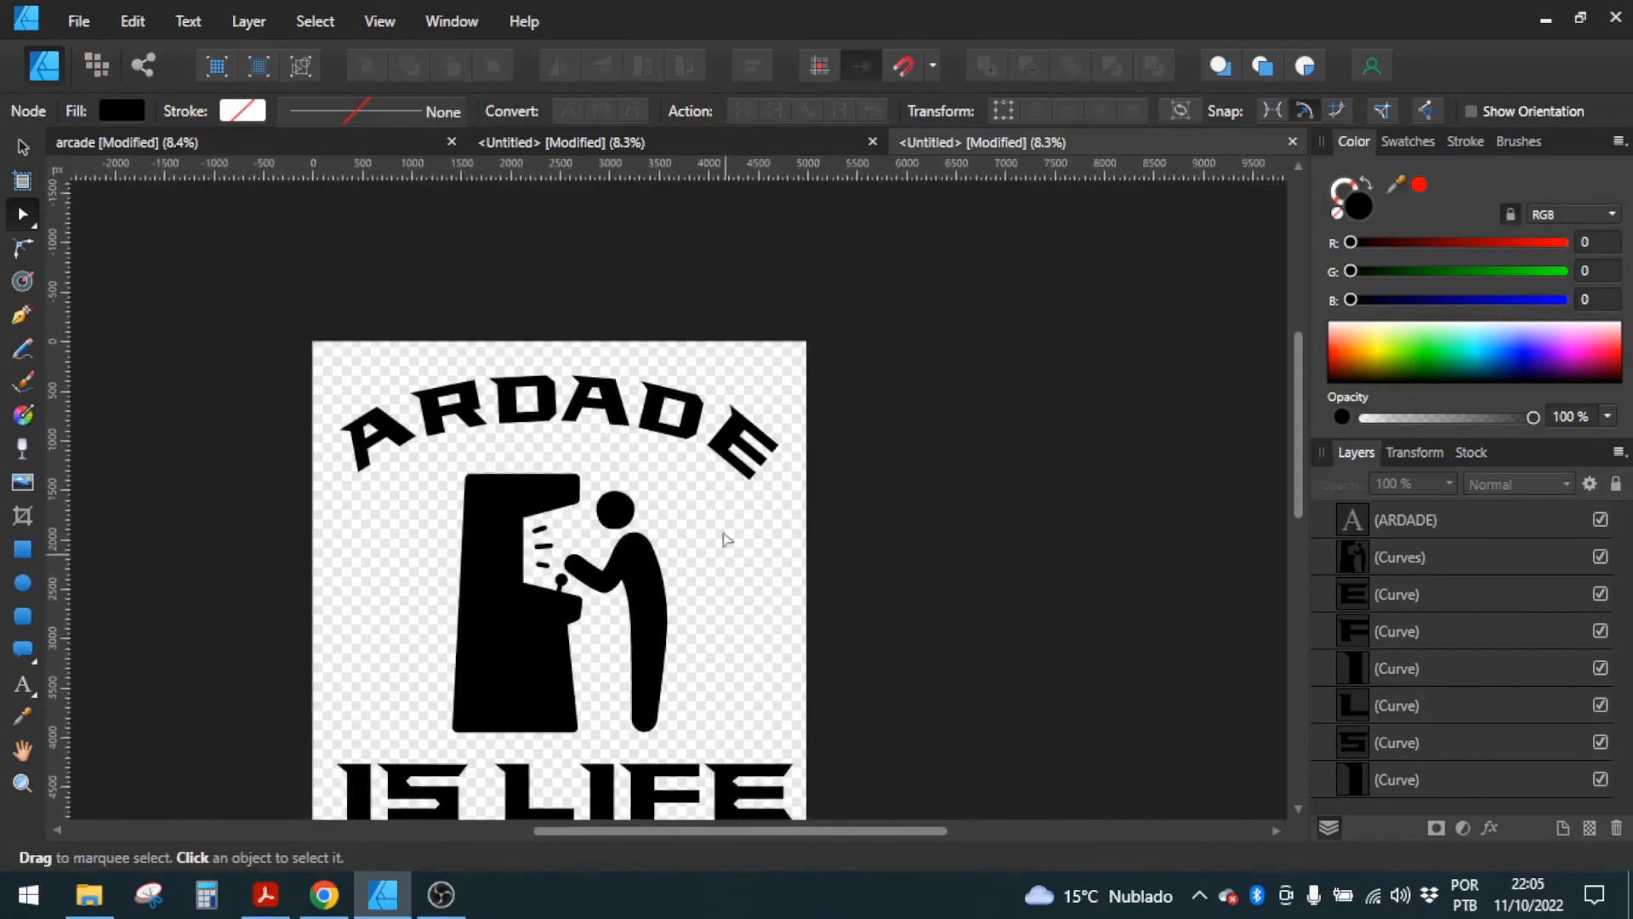
{"action": "scroll", "coordinate": [757, 433], "scroll_direction": "up", "scroll_amount": 8}
{"action": "scroll", "coordinate": [841, 504], "scroll_direction": "right", "scroll_amount": 2}
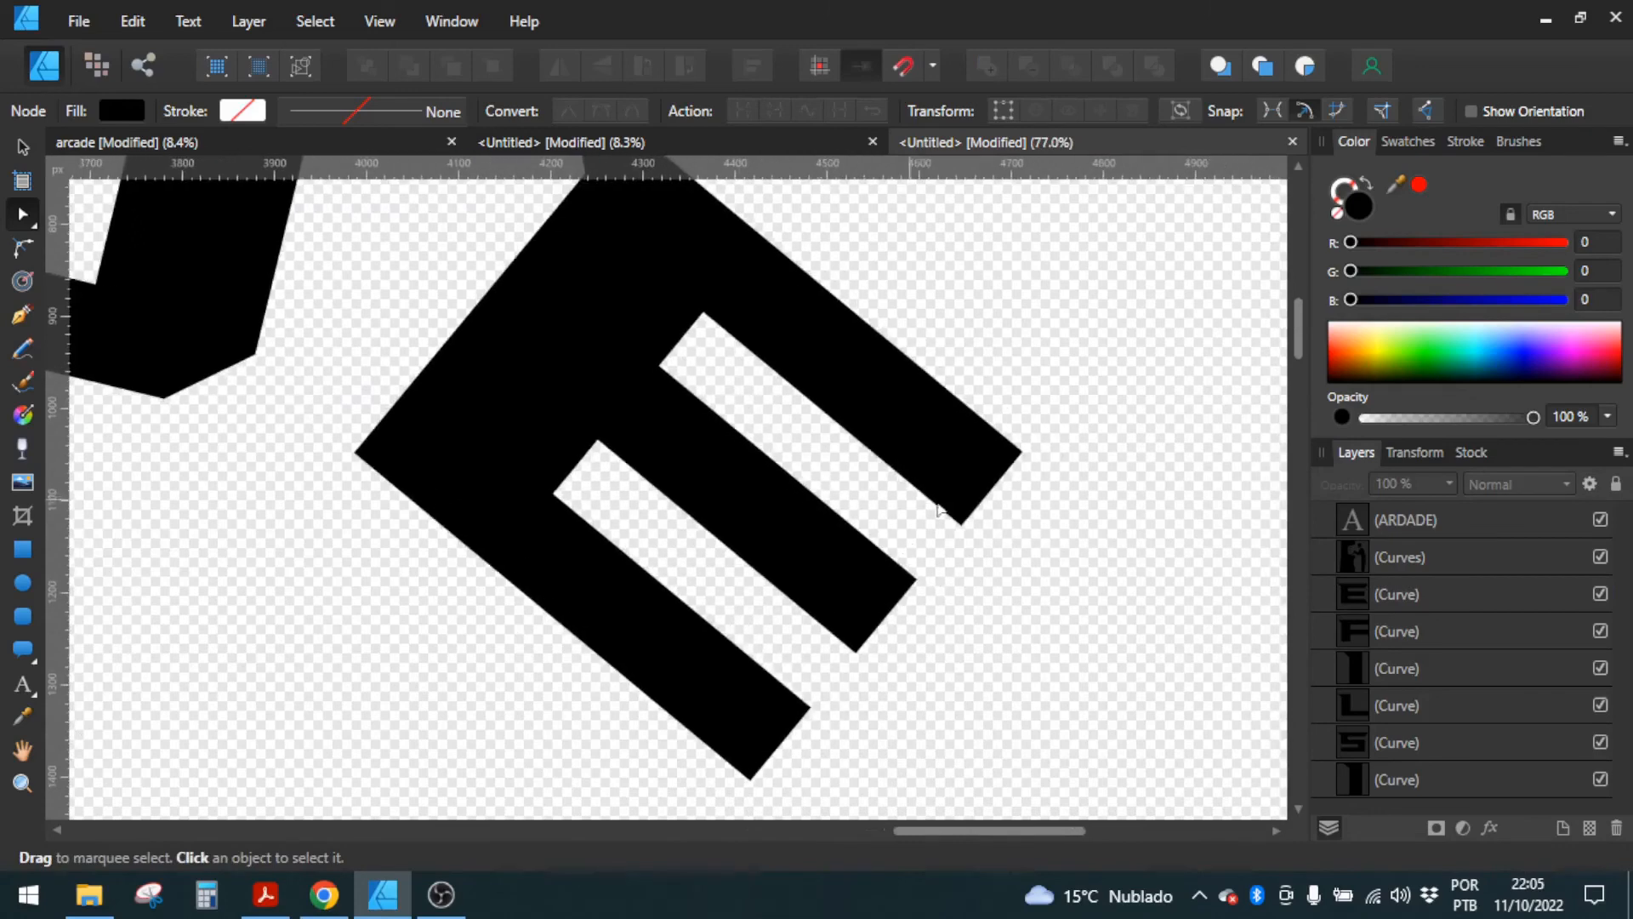
{"action": "left_click", "coordinate": [1000, 475]}
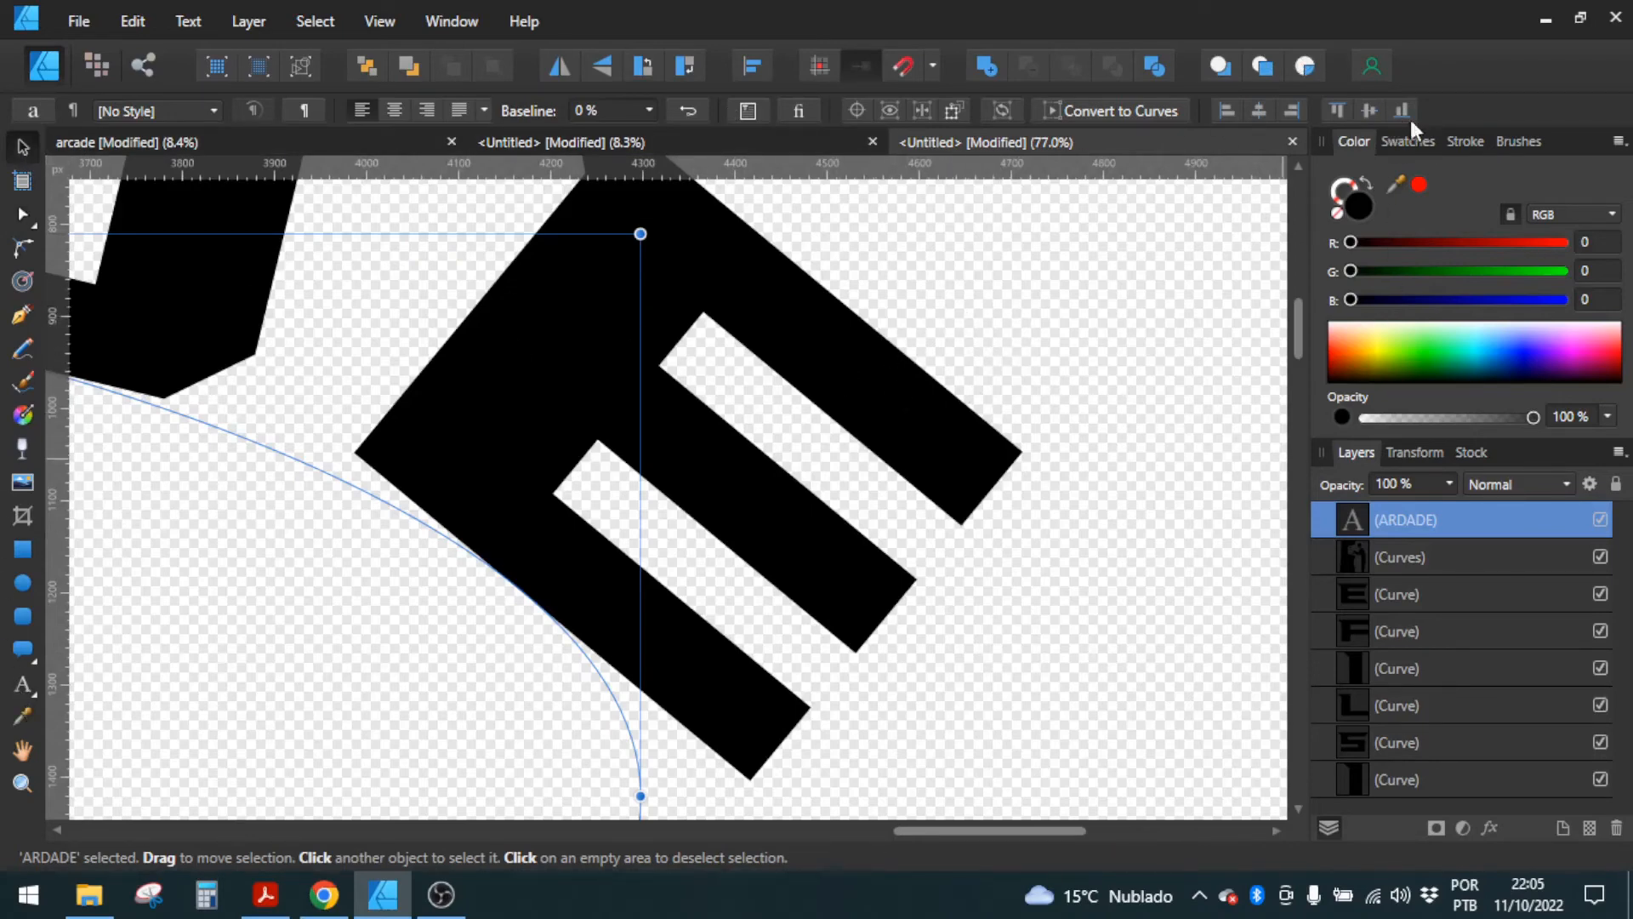
{"action": "left_click", "coordinate": [1106, 111]}
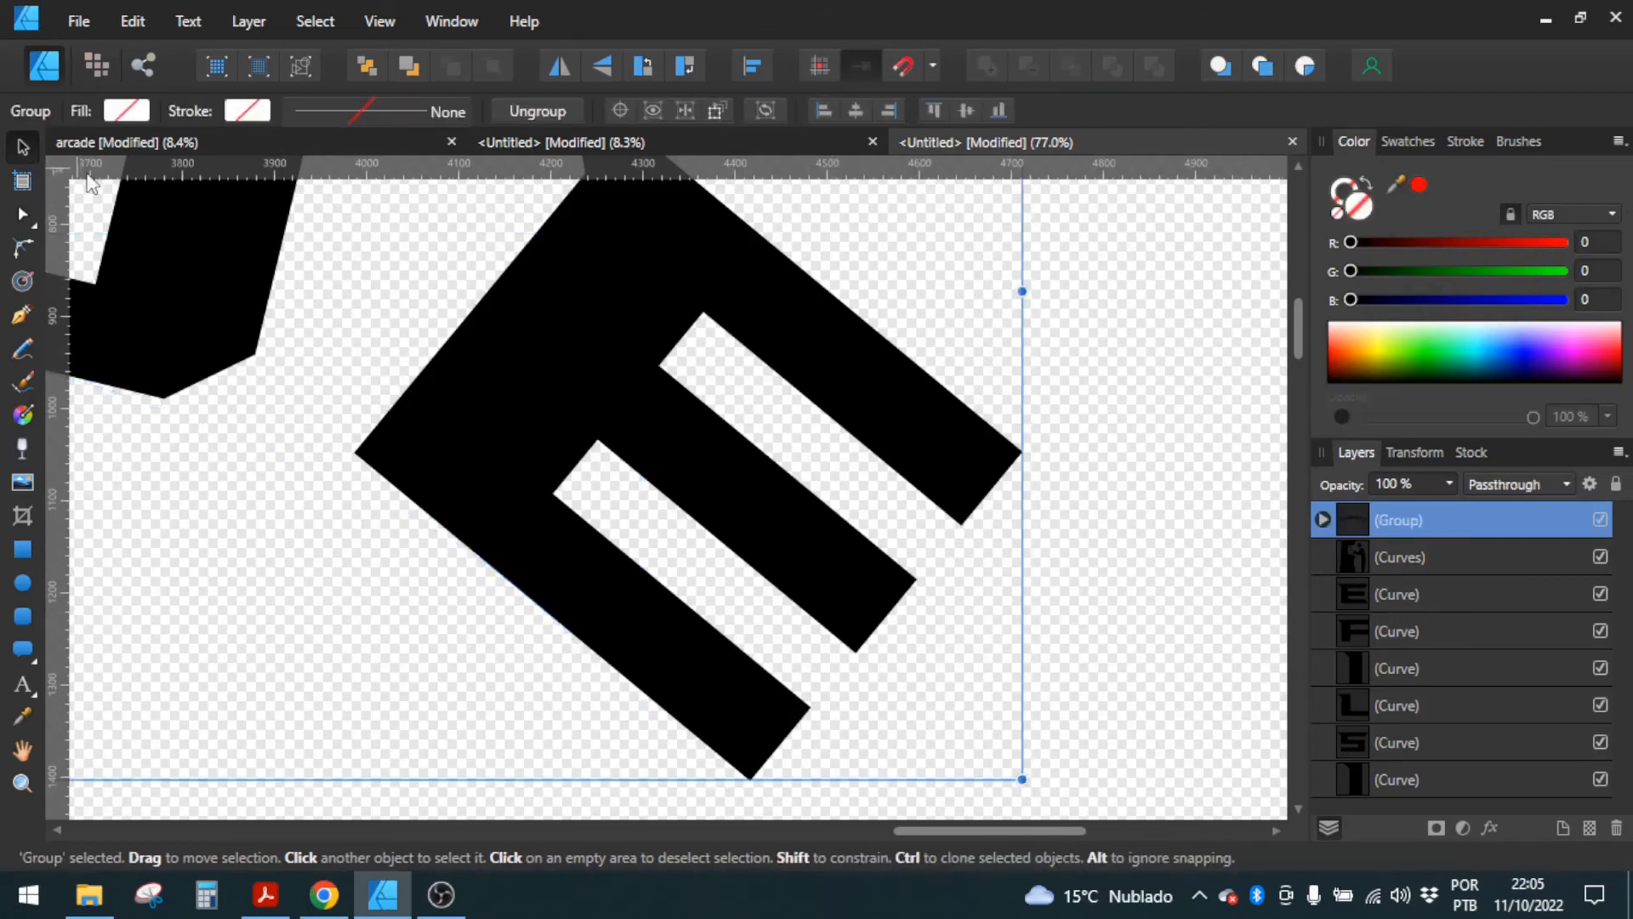
{"action": "key", "text": "ctrl+shift+g"}
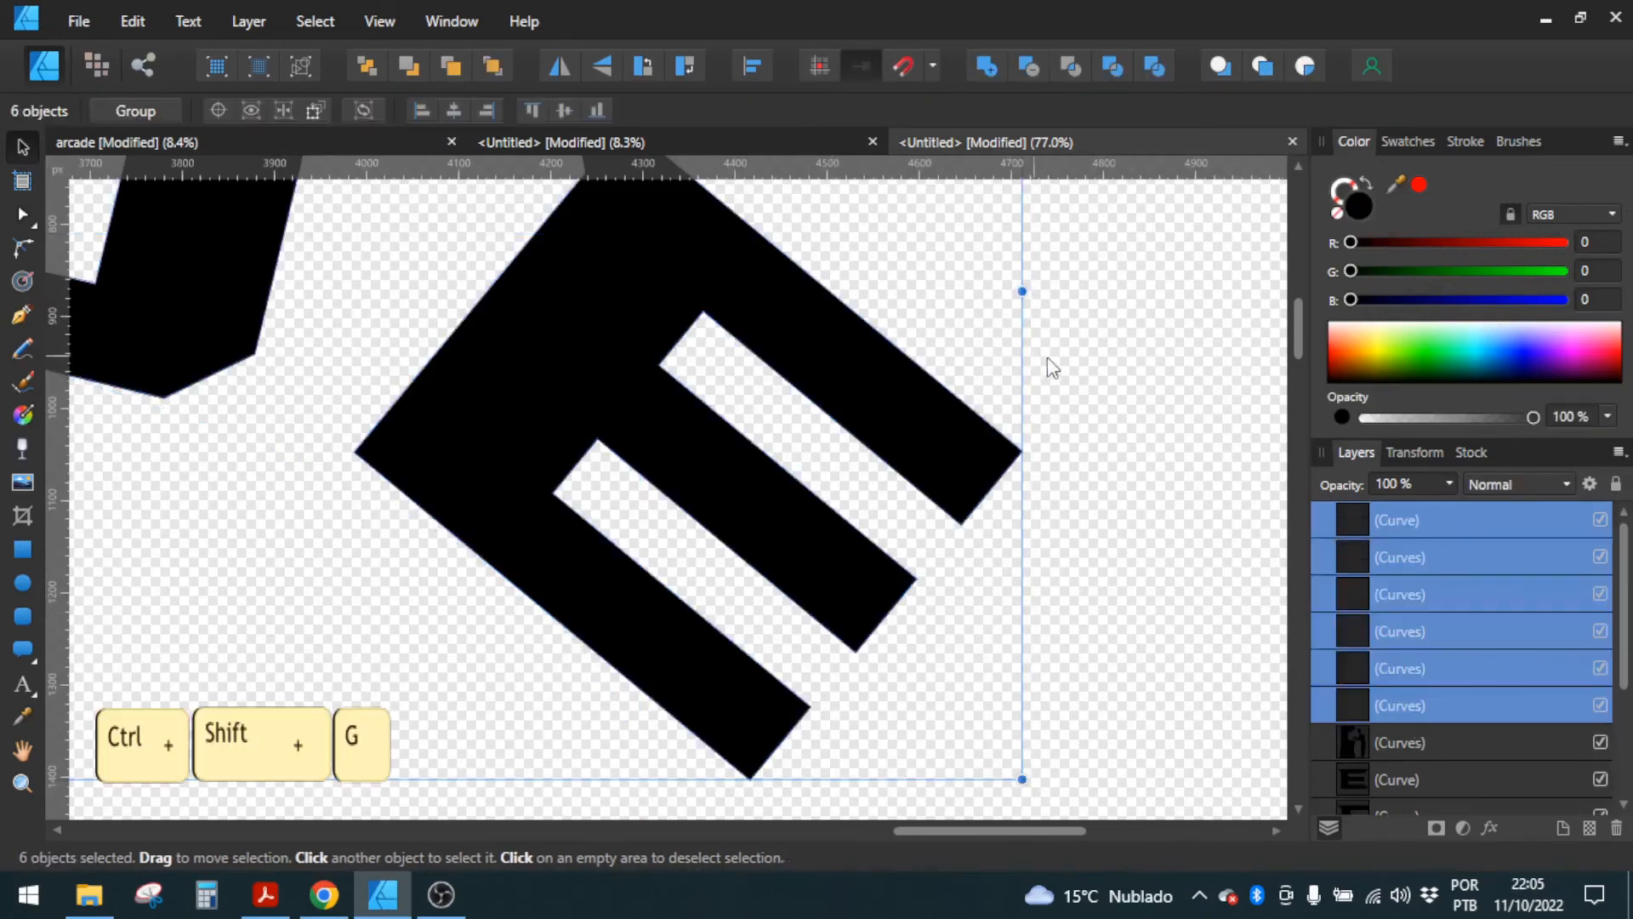
Step: Extend the outer end corners of the top and bottom arms of ARDADE's E about 80 px along their outer edges
{"action": "left_click", "coordinate": [1052, 367]}
{"action": "left_click", "coordinate": [948, 411]}
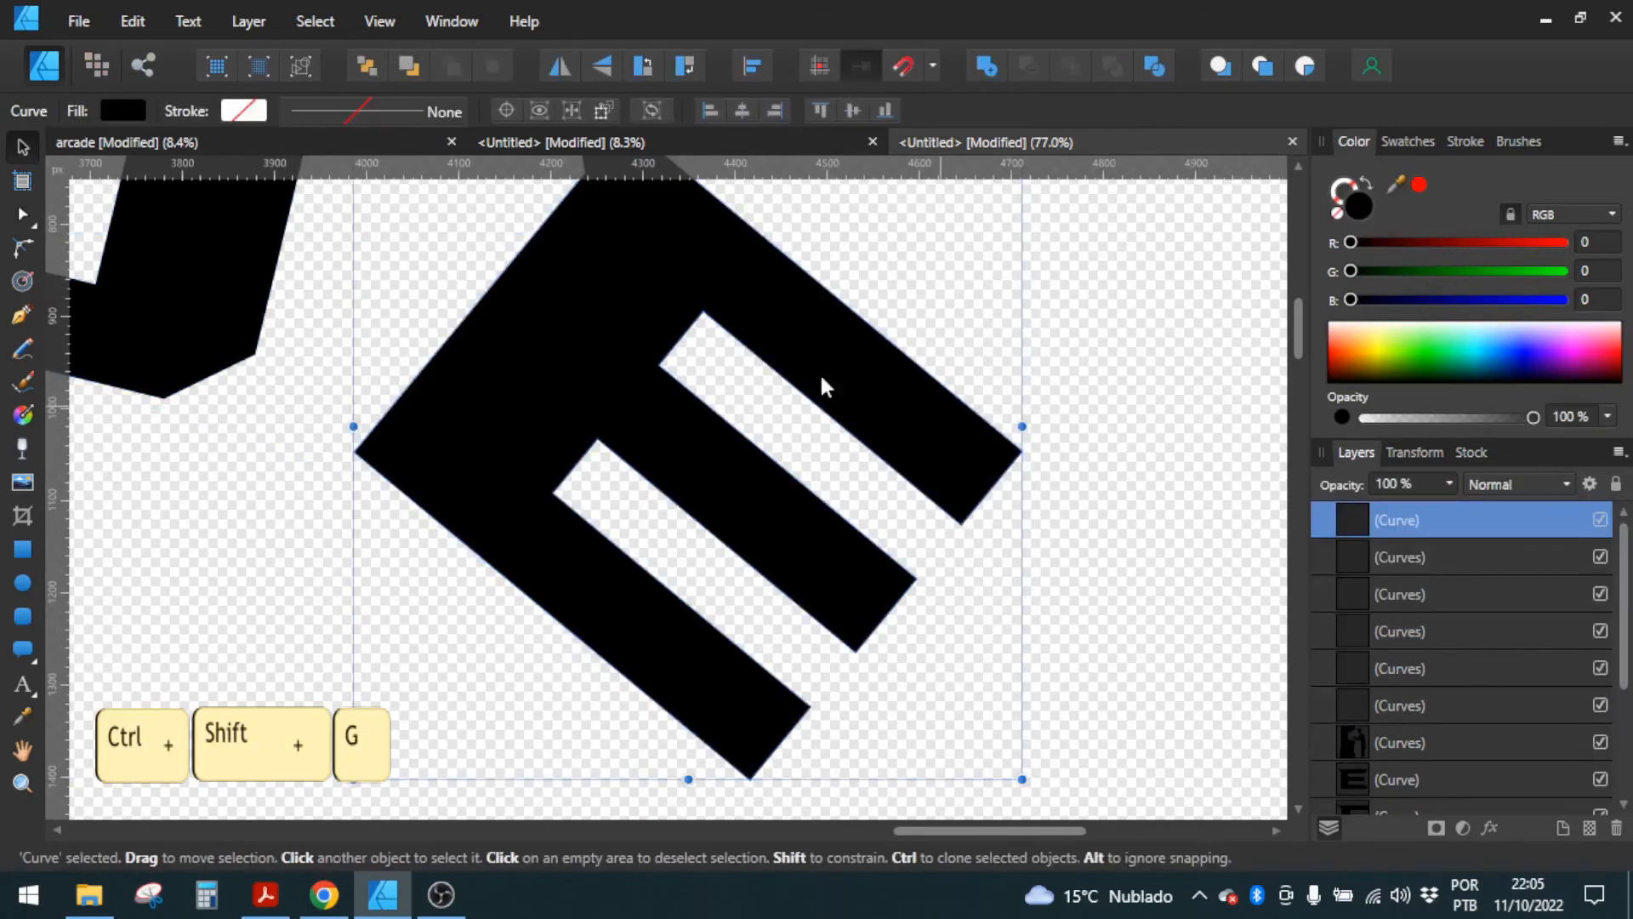
{"action": "left_click", "coordinate": [23, 208]}
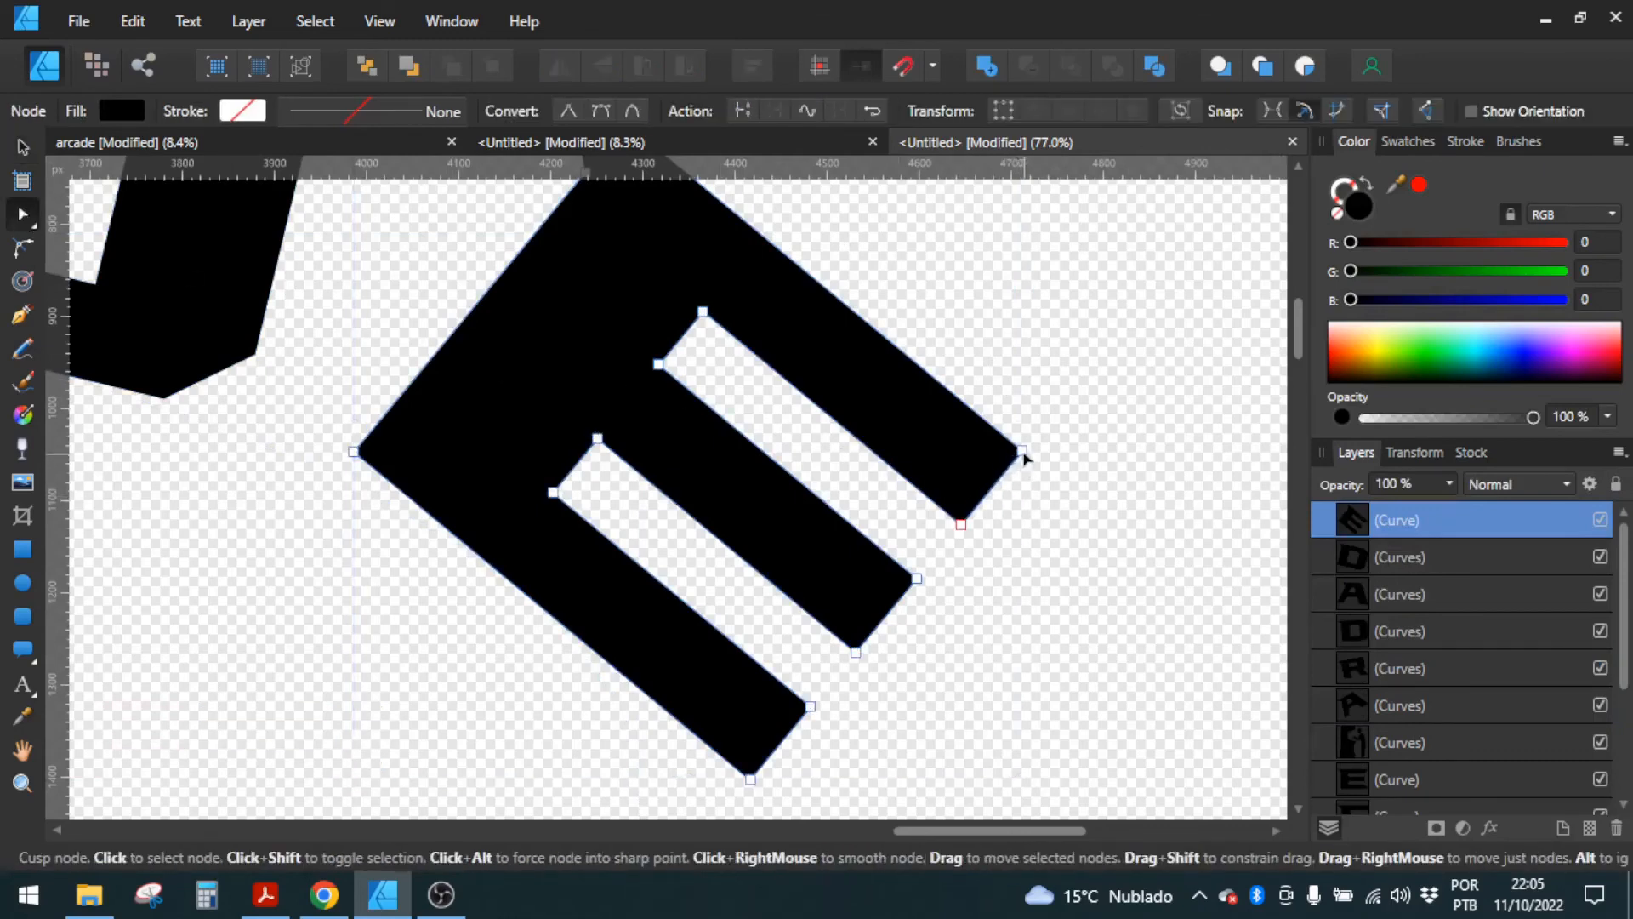
{"action": "left_click_drag", "start_coordinate": [1024, 454], "coordinate": [1076, 503]}
{"action": "left_click_drag", "start_coordinate": [1000, 600], "coordinate": [937, 456]}
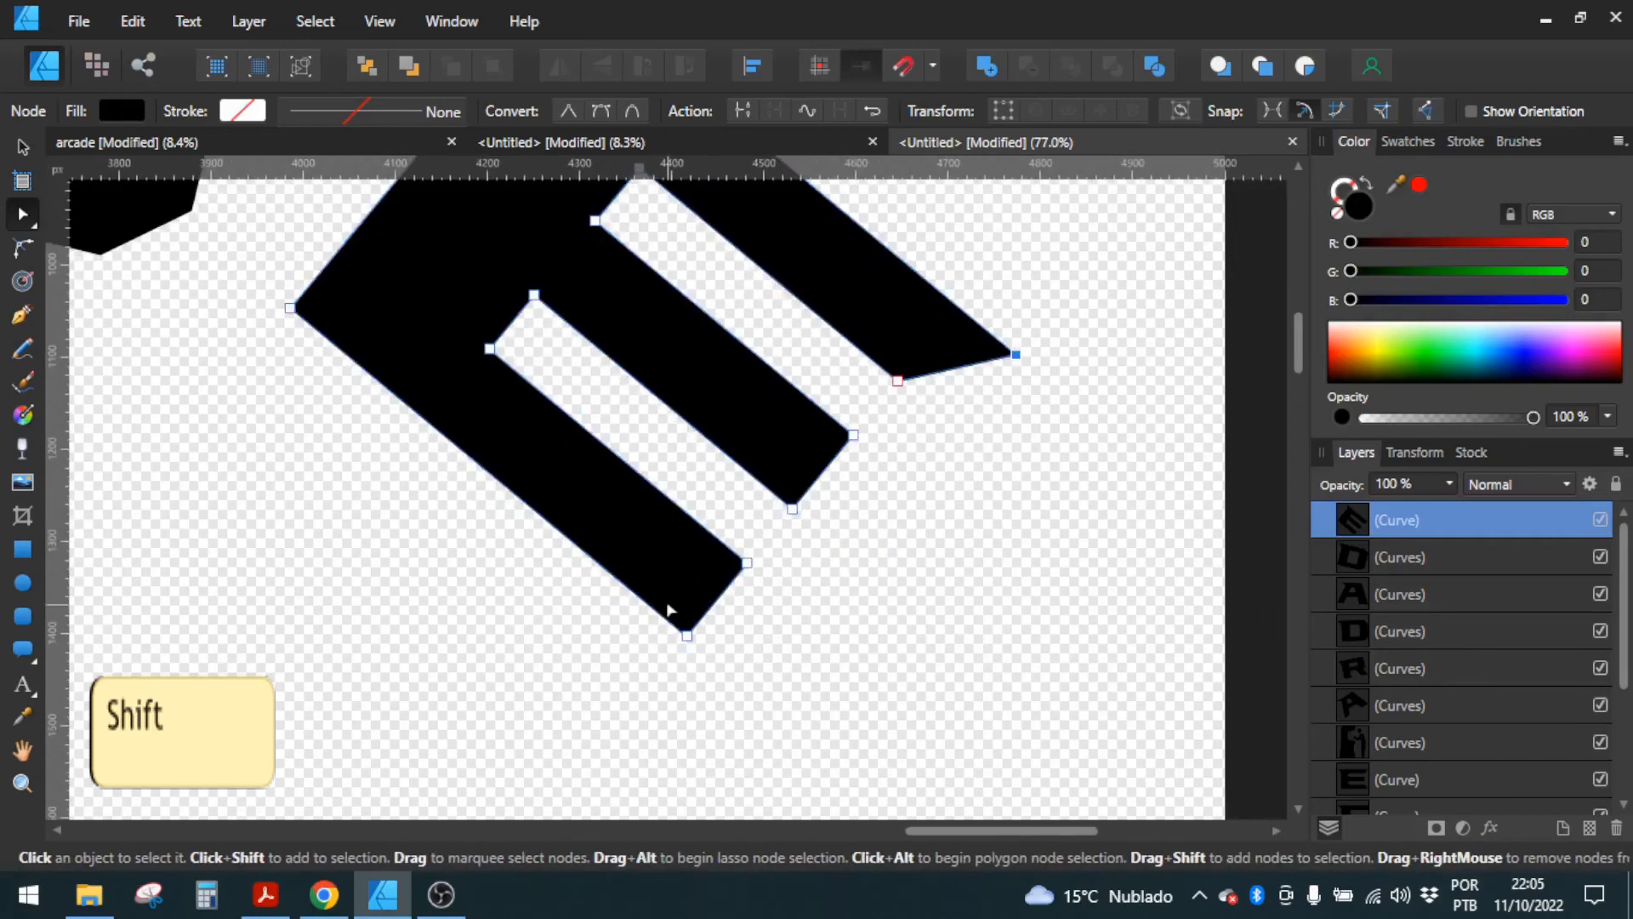
{"action": "left_click_drag", "start_coordinate": [688, 637], "coordinate": [744, 687]}
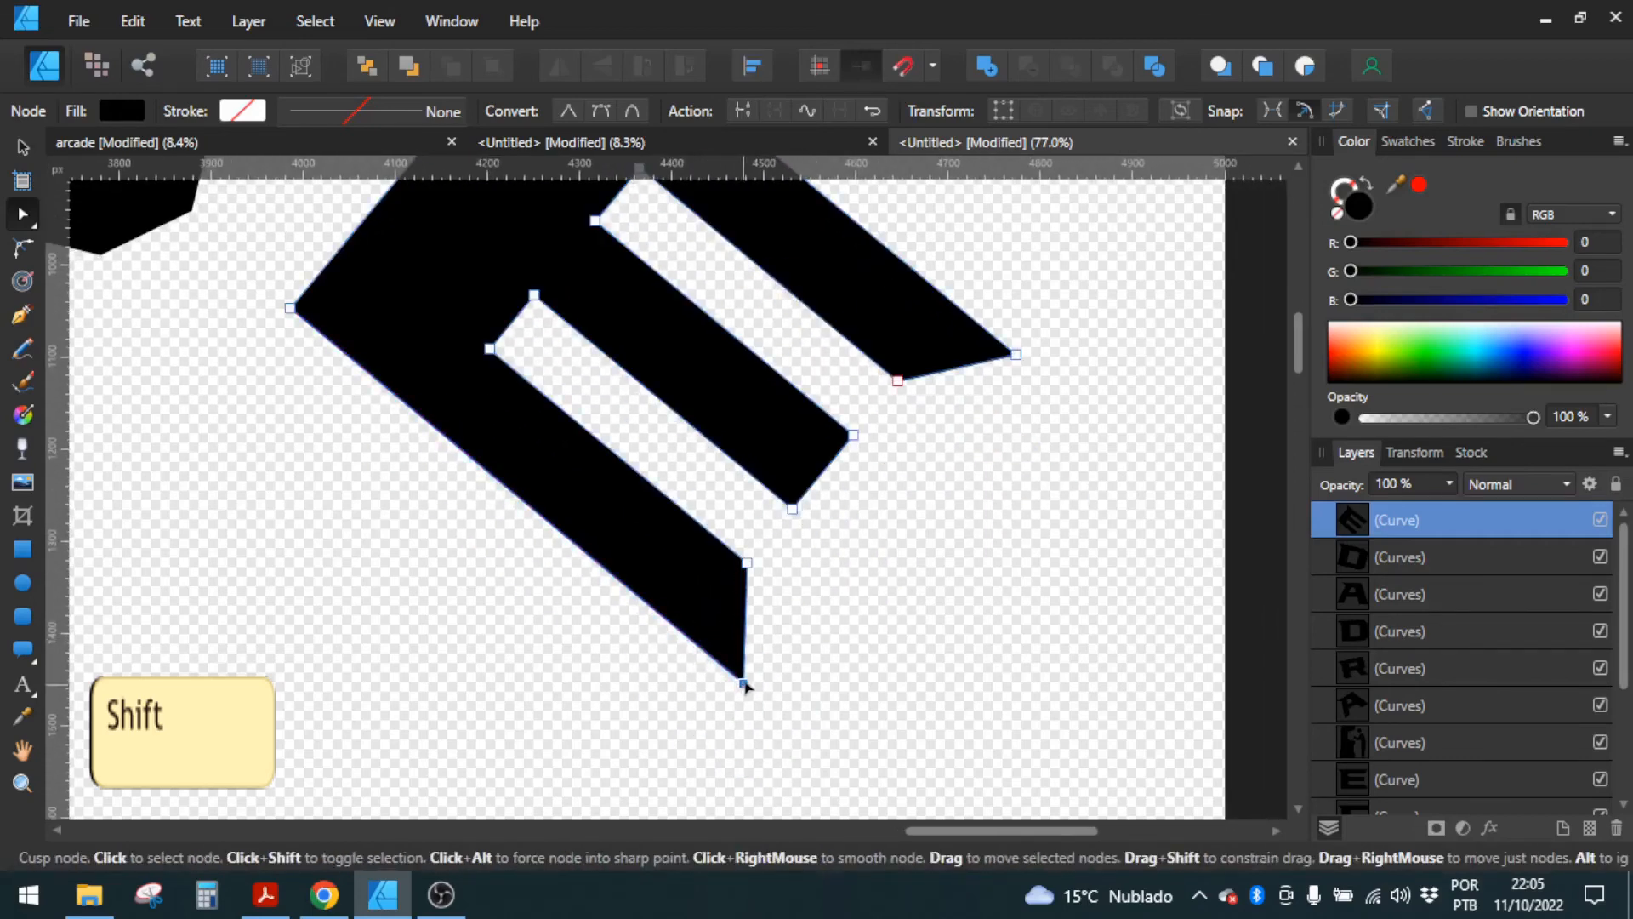
Step: Add a midway node on the closed end of both slots of ARDADE's E and pull each about 40 px inward into a point
{"action": "left_click", "coordinate": [679, 447]}
{"action": "left_click_drag", "start_coordinate": [537, 339], "coordinate": [618, 469]}
{"action": "left_click", "coordinate": [648, 501]}
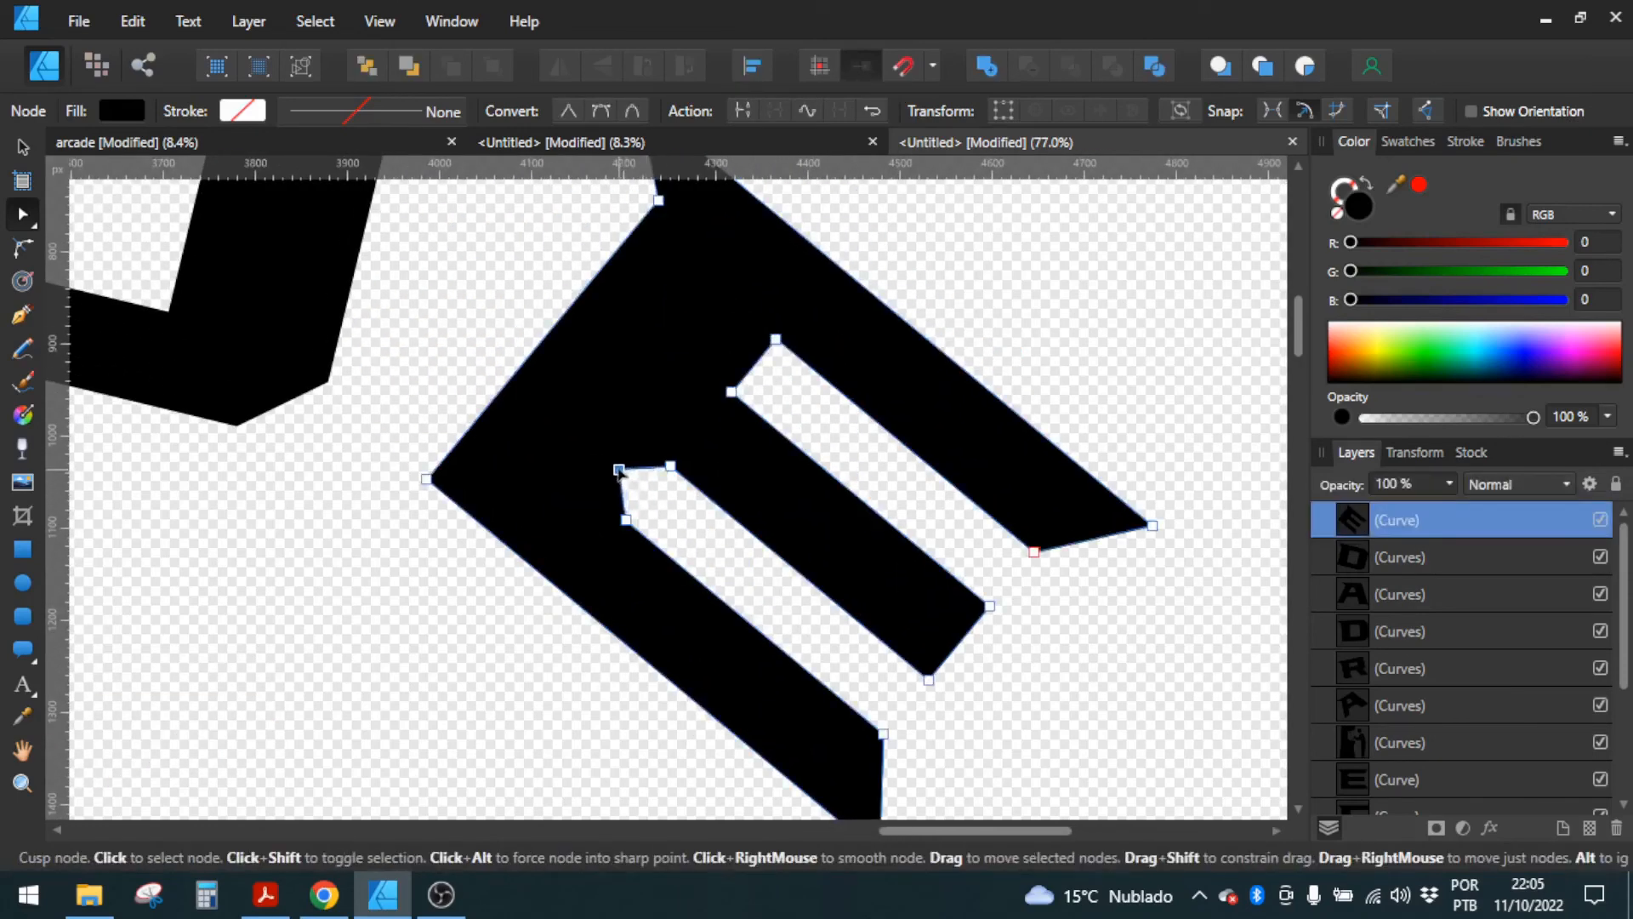
{"action": "left_click_drag", "start_coordinate": [749, 372], "coordinate": [729, 342]}
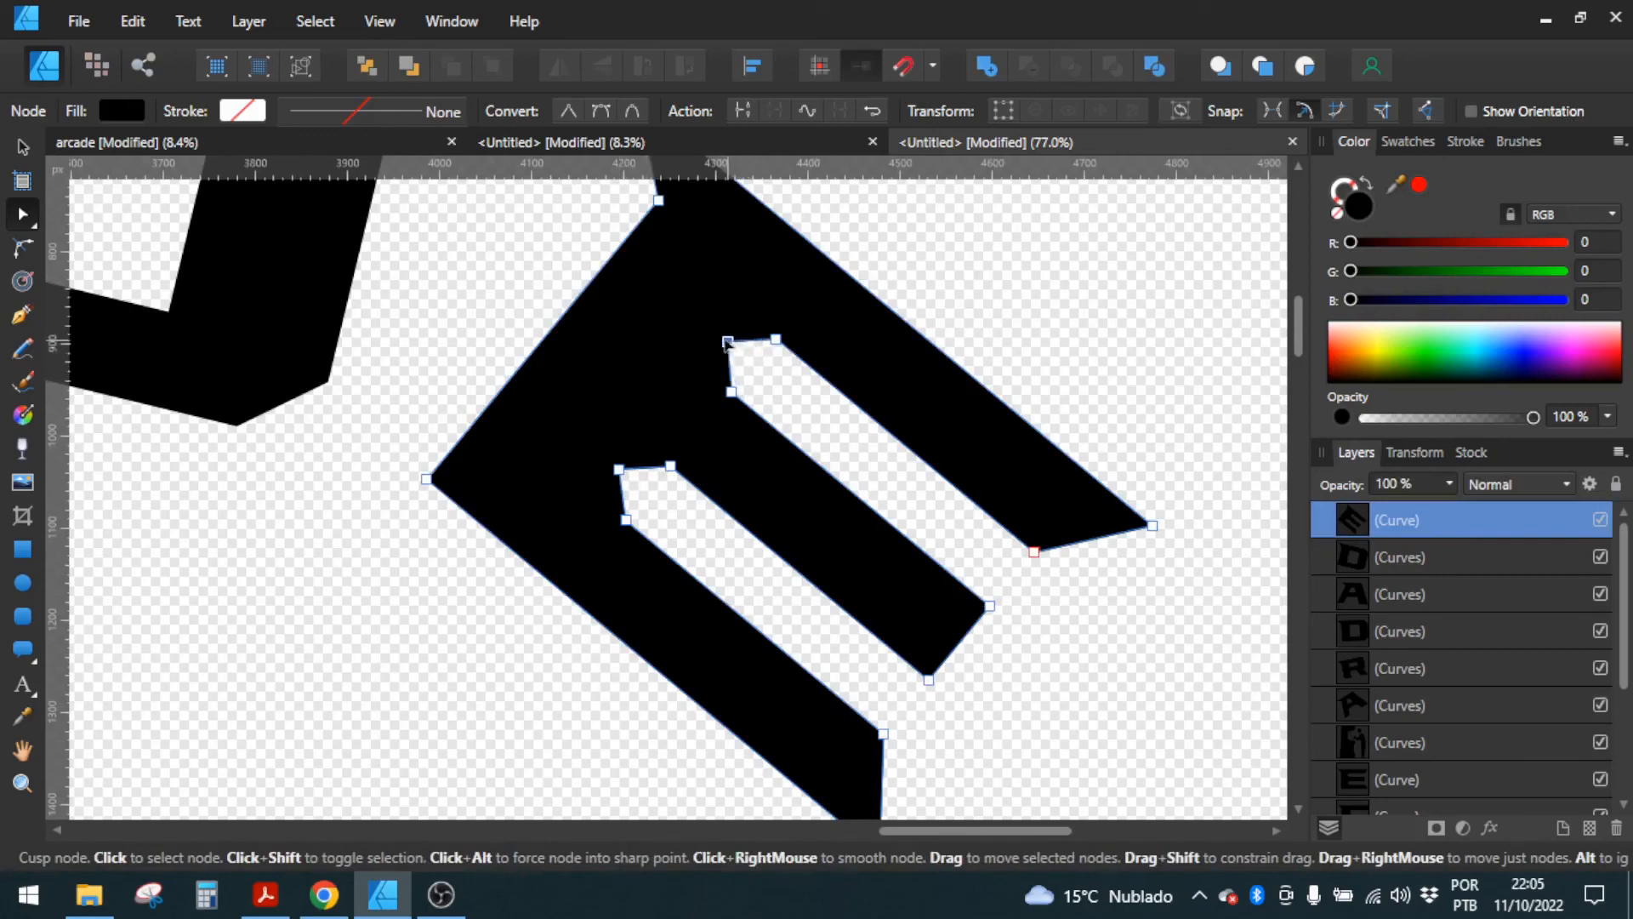
{"action": "left_click", "coordinate": [553, 276]}
{"action": "scroll", "coordinate": [765, 408], "scroll_direction": "down", "scroll_amount": 9}
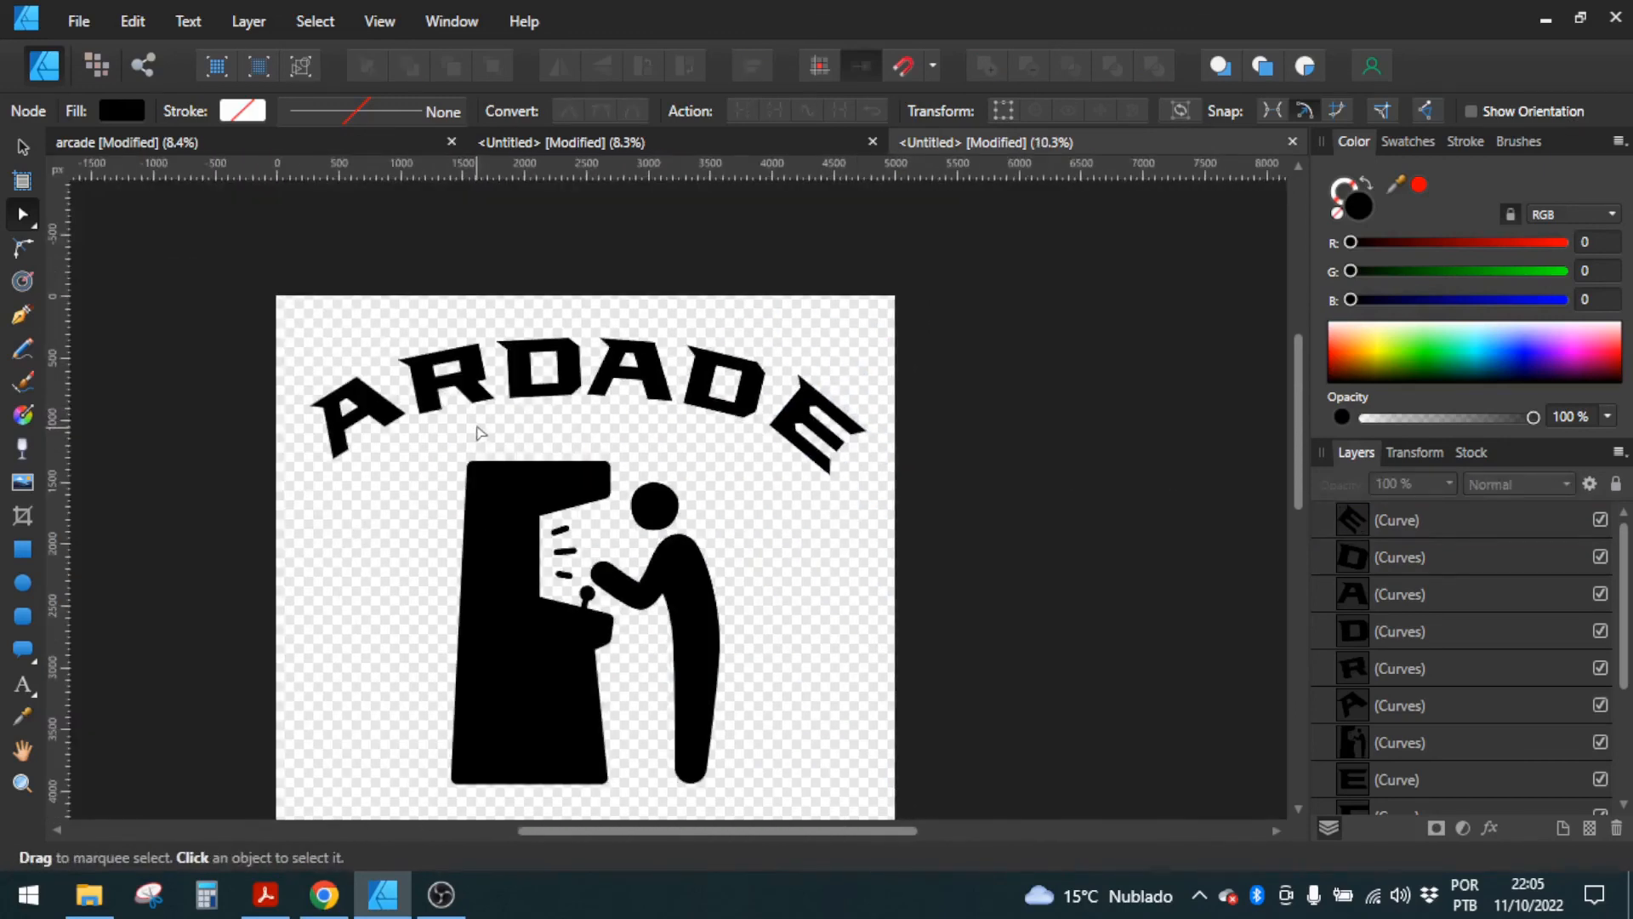
{"action": "scroll", "coordinate": [477, 427], "scroll_direction": "up", "scroll_amount": 1}
{"action": "scroll", "coordinate": [662, 400], "scroll_direction": "down", "scroll_amount": 4}
{"action": "scroll", "coordinate": [618, 521], "scroll_direction": "up", "scroll_amount": 3}
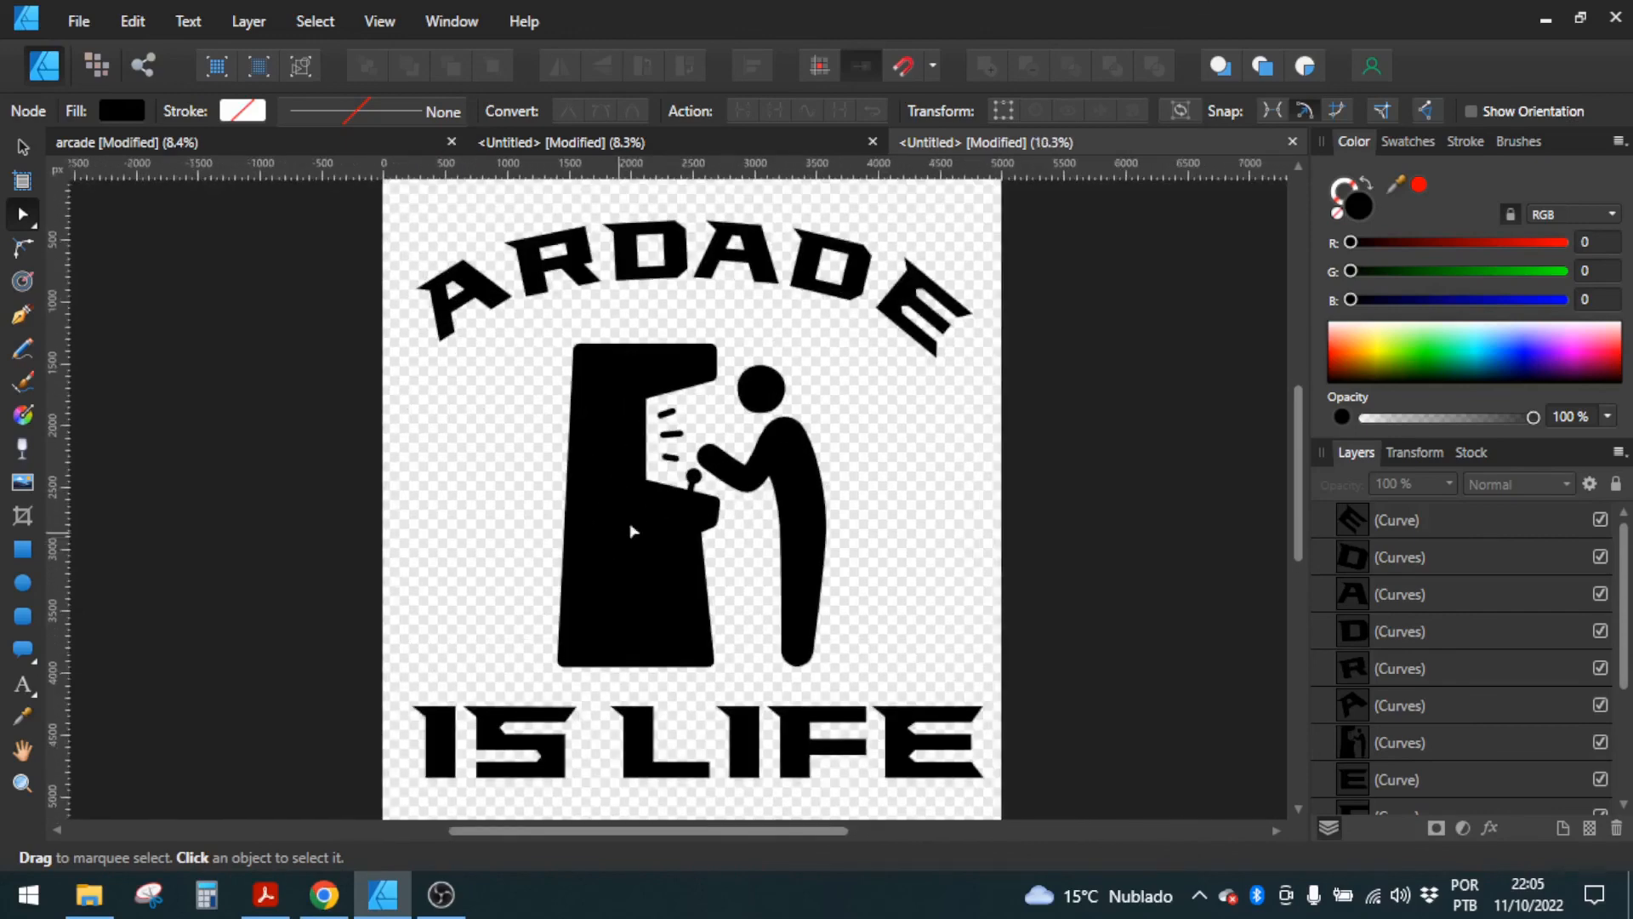
{"action": "scroll", "coordinate": [631, 531], "scroll_direction": "down", "scroll_amount": 1}
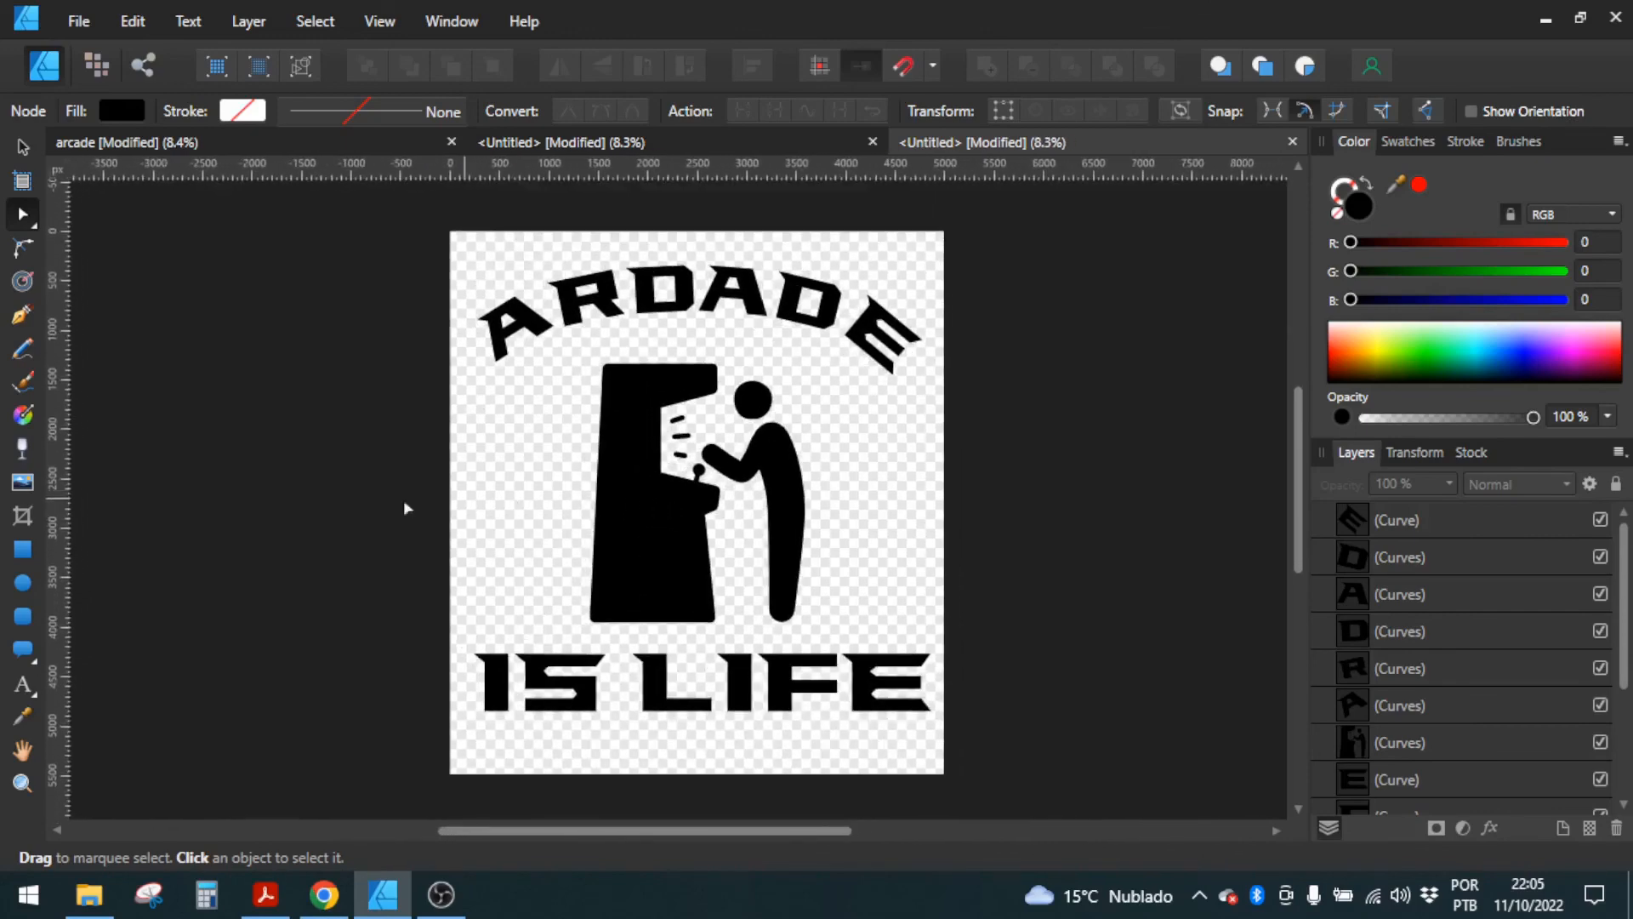